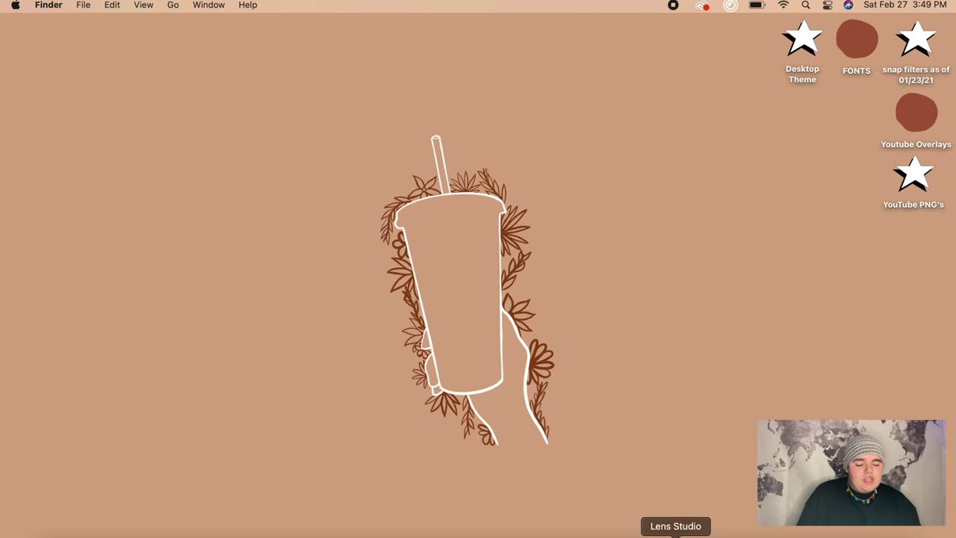
Launch Adobe Photoshop 2021 from the Dock and let its Home screen load
left_click(717, 534)
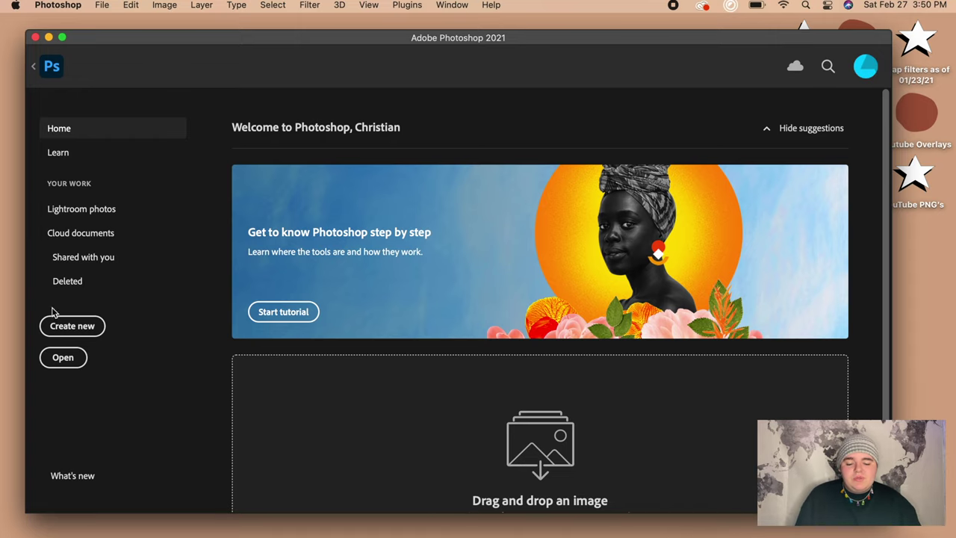
Create Untitled-2, a 7 × 5 inch, 300 ppi document with a transparent background
left_click(67, 327)
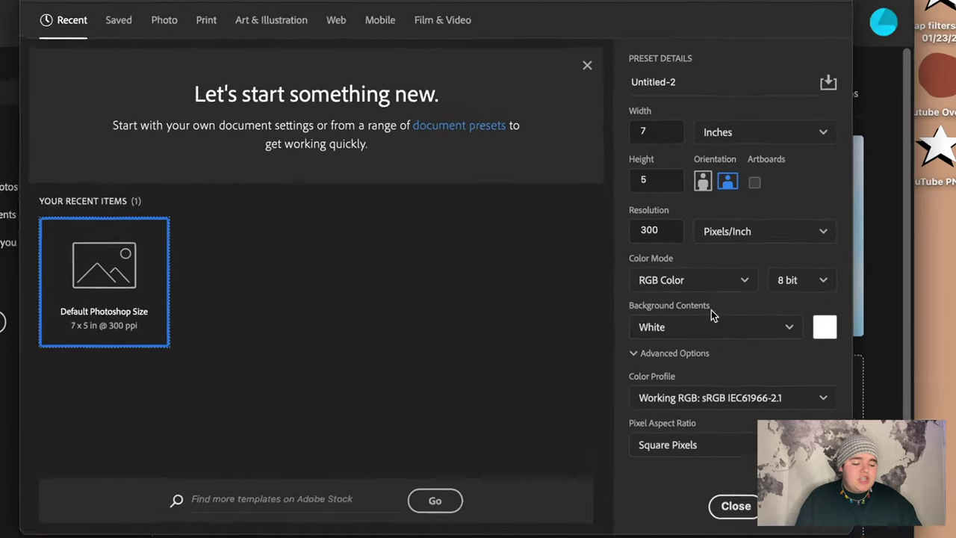
left_click(566, 310)
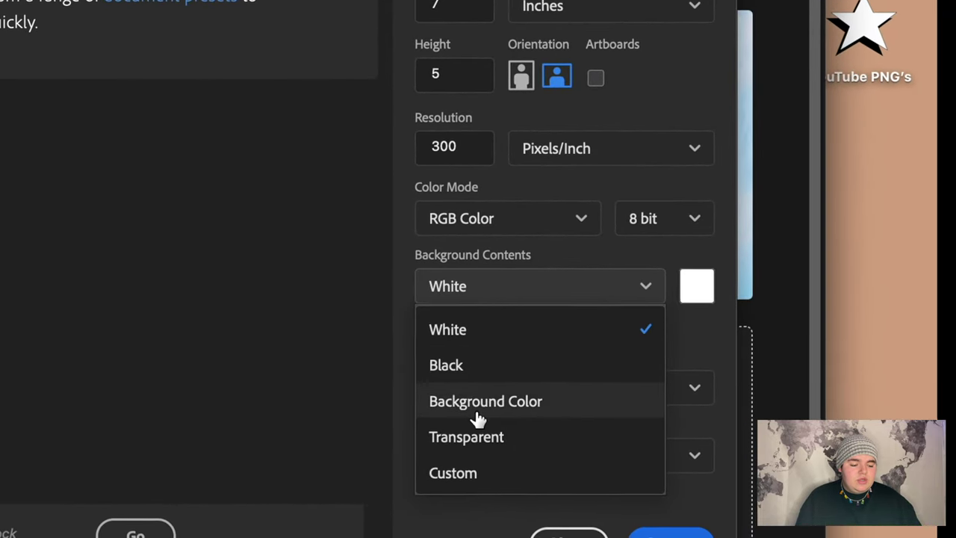
left_click(482, 440)
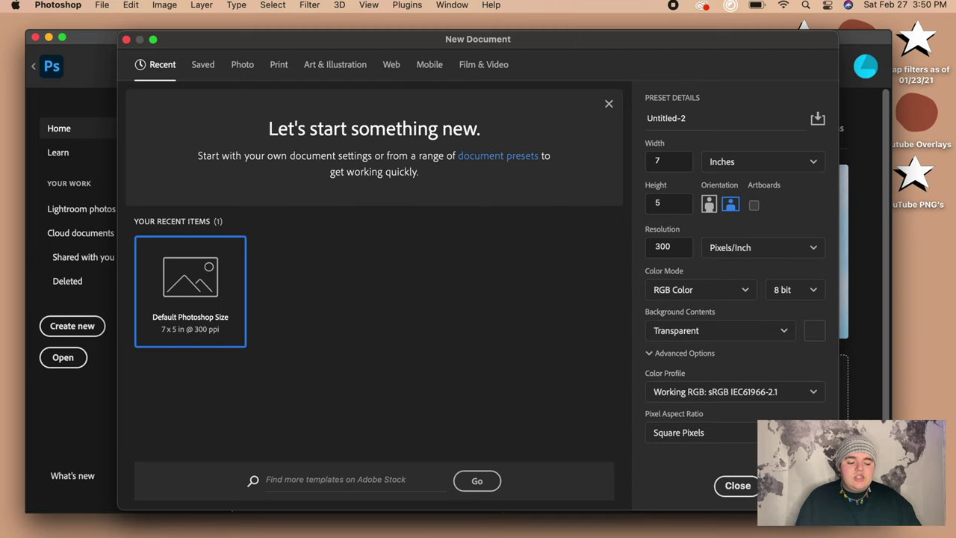
key("Return")
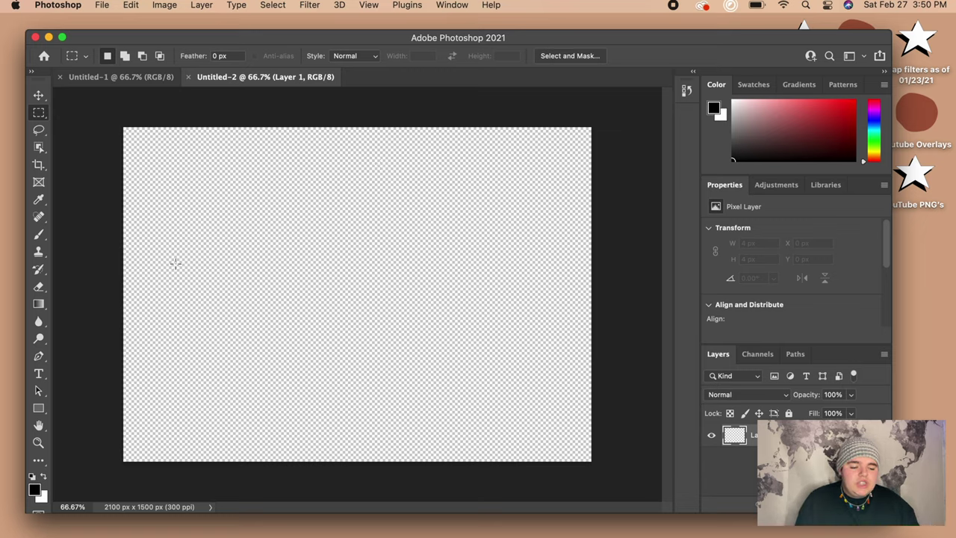
left_click(38, 236)
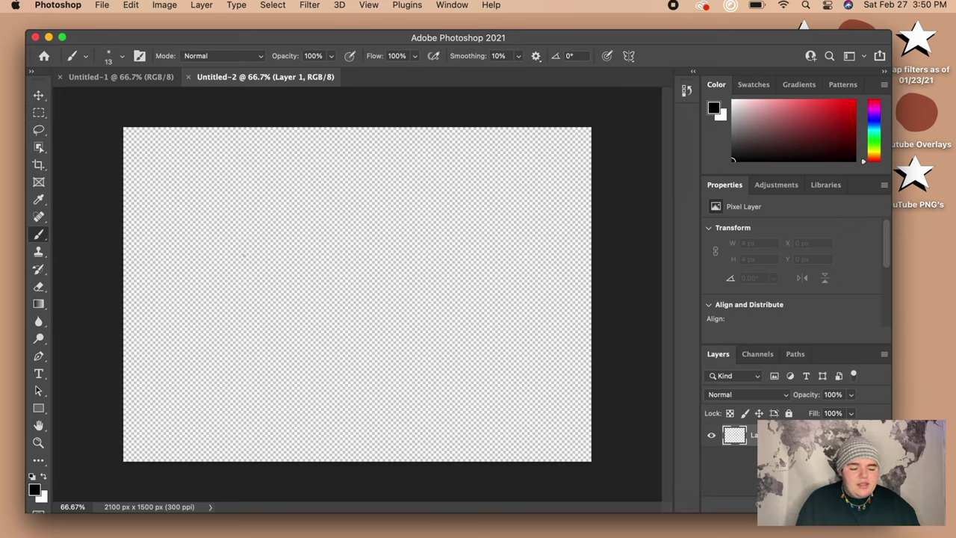
Paint the entire canvas black with a 5000 px brush
mouse_move(260, 243)
left_mouse_down()
mouse_move(251, 281)
mouse_move(314, 283)
mouse_move(345, 298)
left_mouse_up()
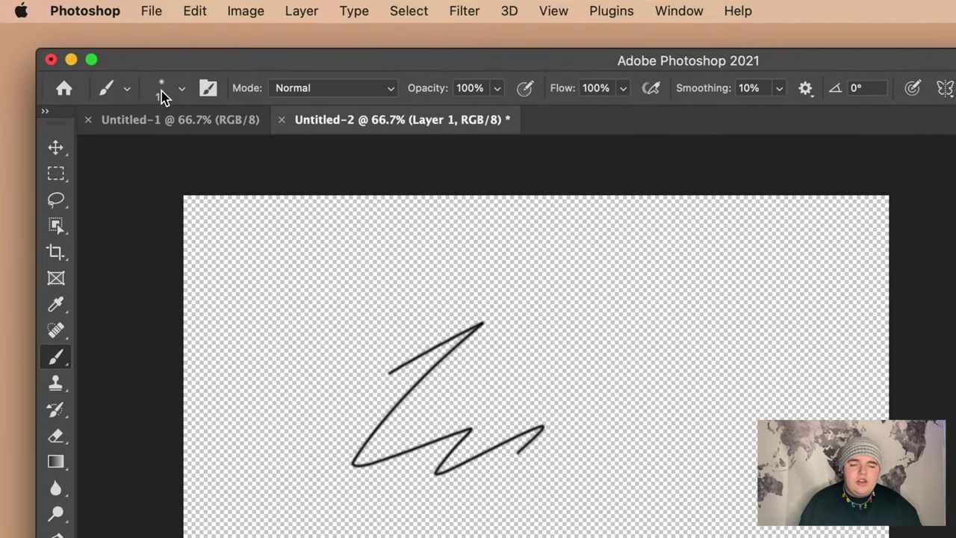
left_click(109, 58)
left_click_drag(159, 151, 306, 163)
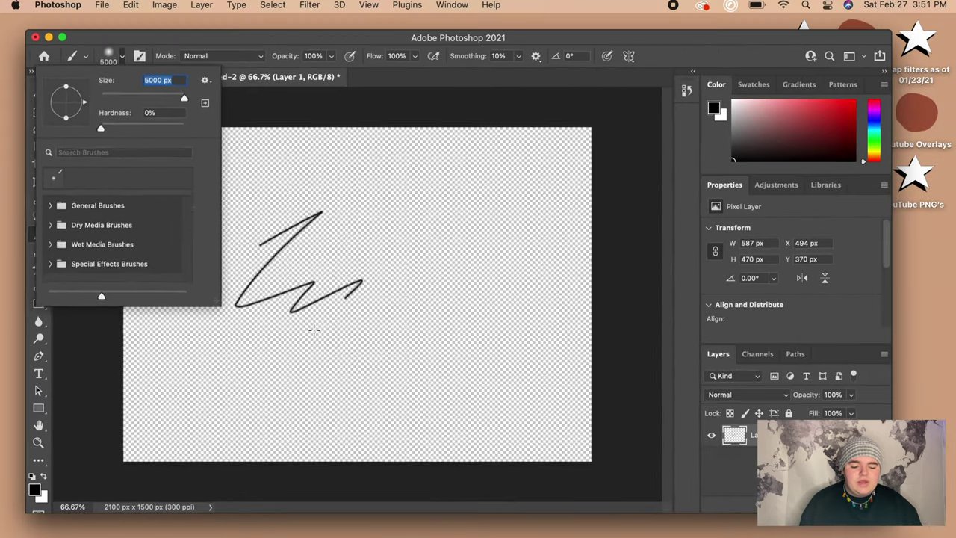
mouse_move(440, 451)
left_mouse_down()
mouse_move(435, 297)
mouse_move(245, 334)
left_mouse_up()
mouse_move(170, 243)
left_mouse_down()
mouse_move(554, 141)
mouse_move(527, 378)
left_mouse_up()
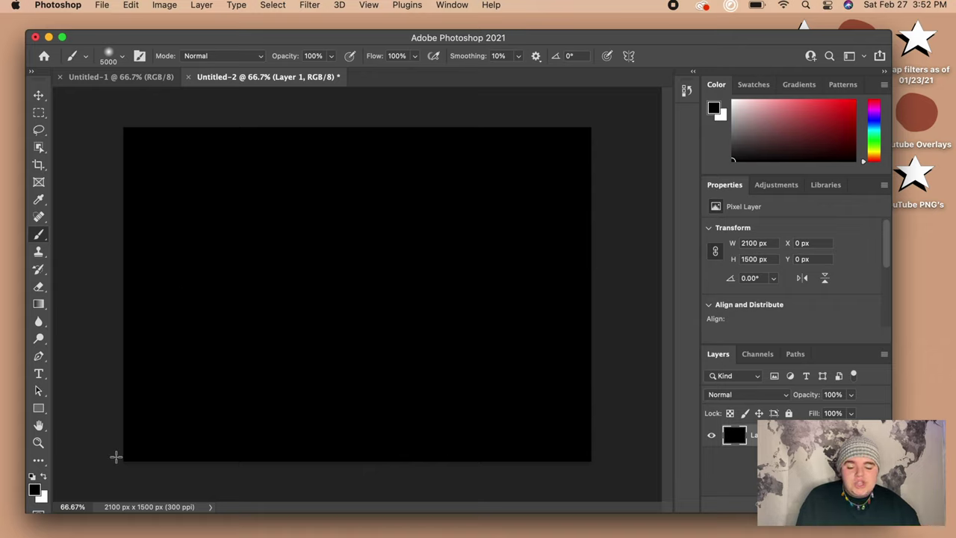
Erase a soft round hole in the canvas centre with a 48%-hardness eraser
left_click(39, 287)
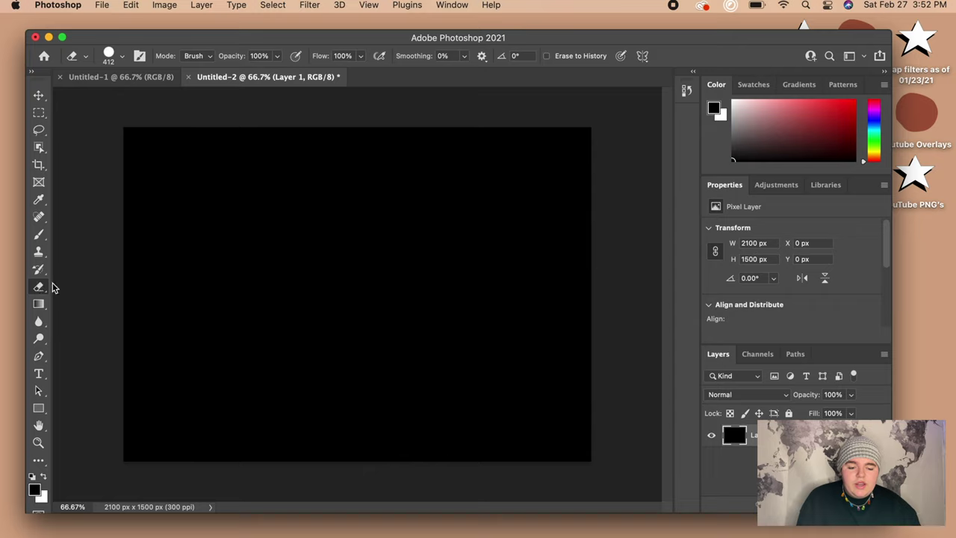
left_click(109, 58)
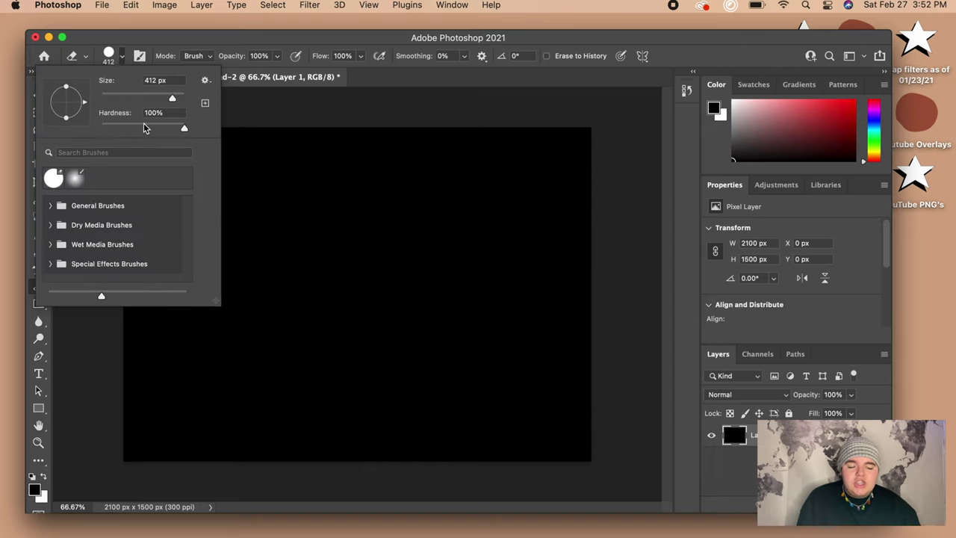
left_click_drag(146, 127, 142, 128)
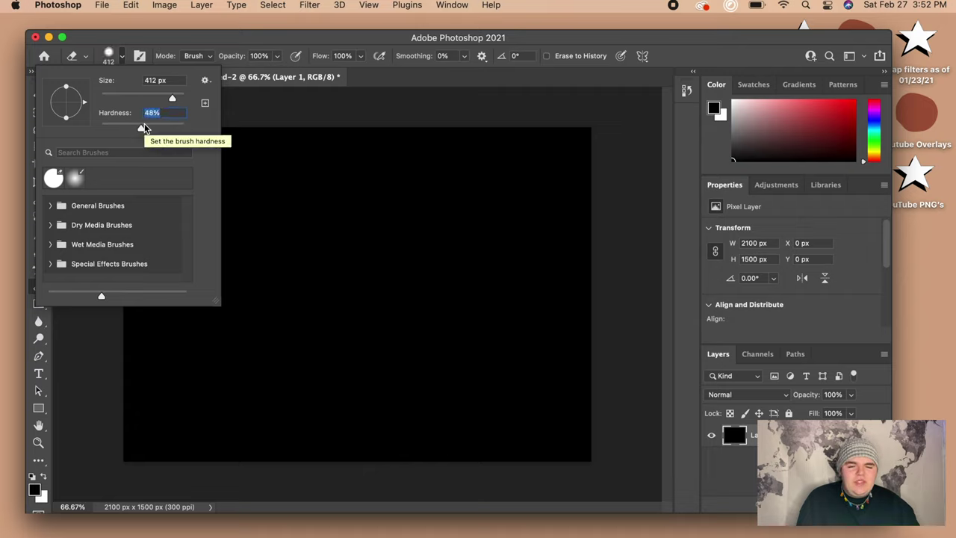
left_click(71, 355)
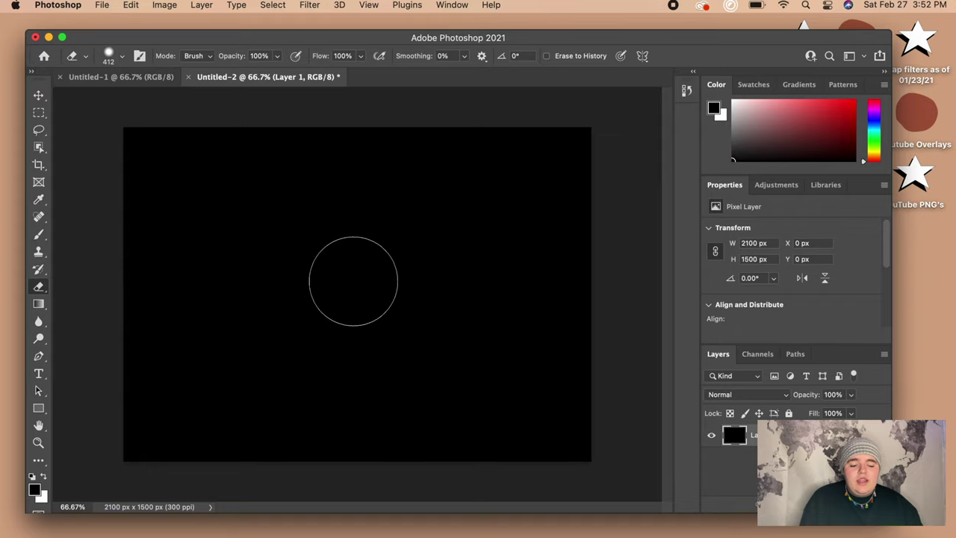
left_click(354, 284)
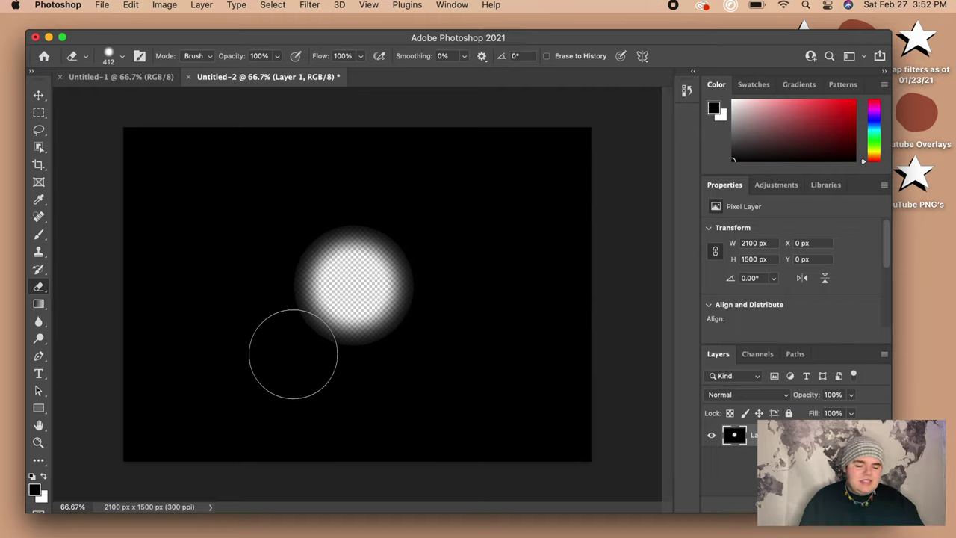
left_click(103, 6)
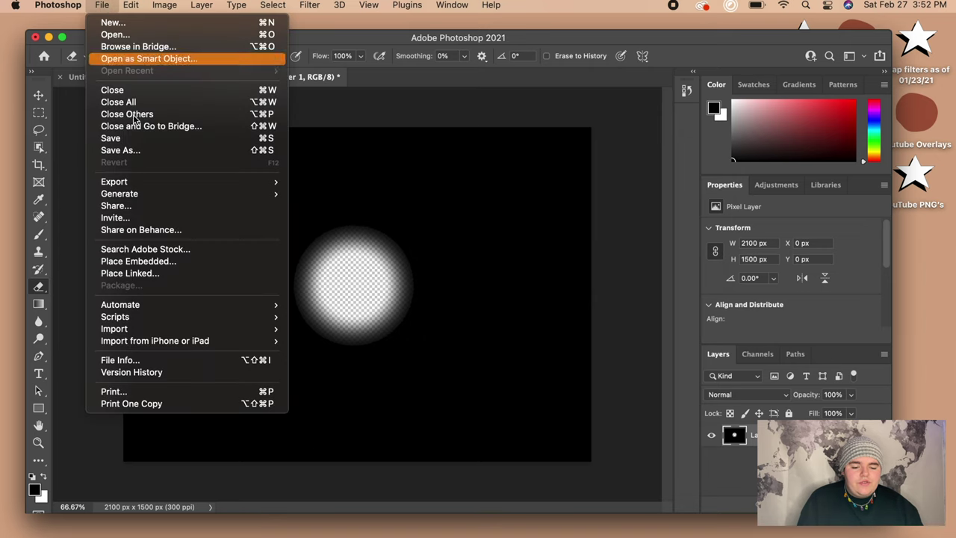
Quick-export the image as Untitled-2.png, then quit Photoshop
mouse_move(224, 181)
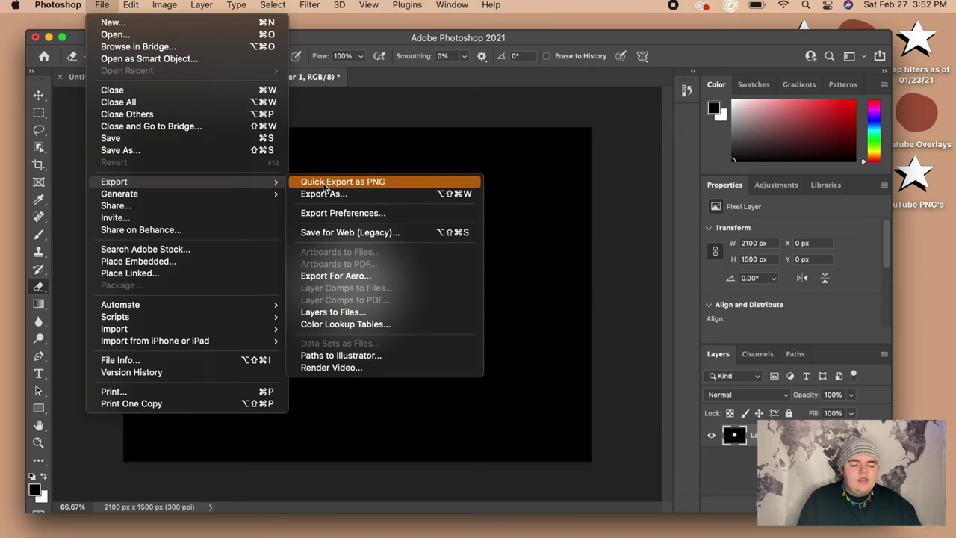
left_click(324, 184)
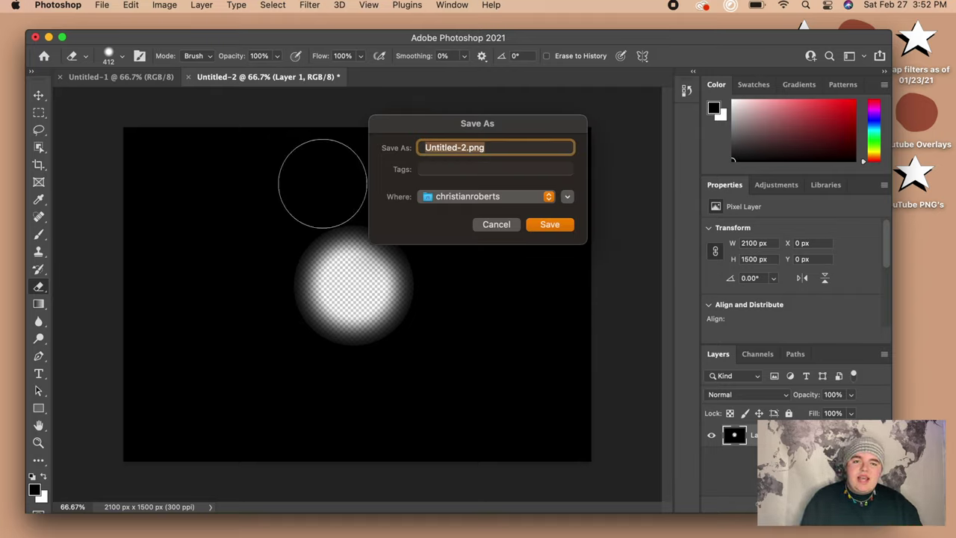
key("Return")
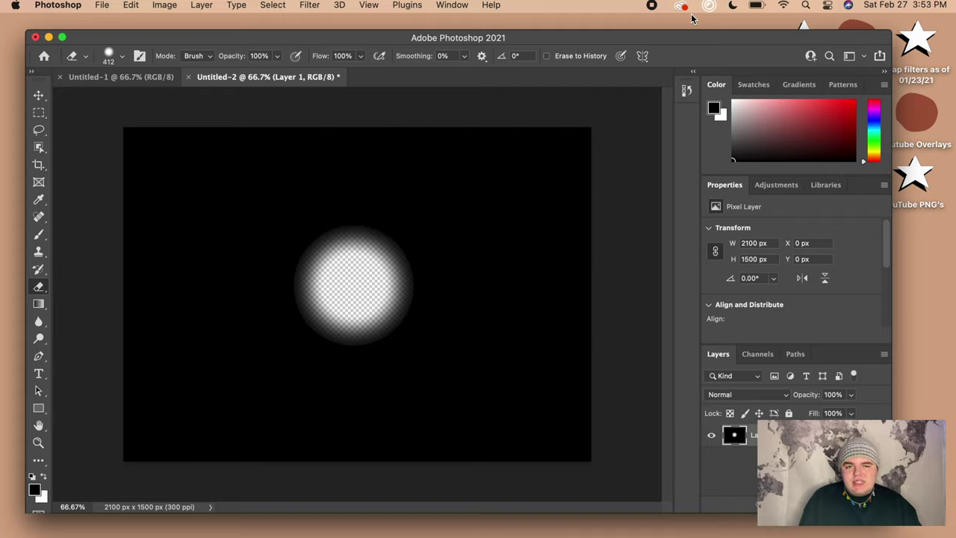
left_click(58, 3)
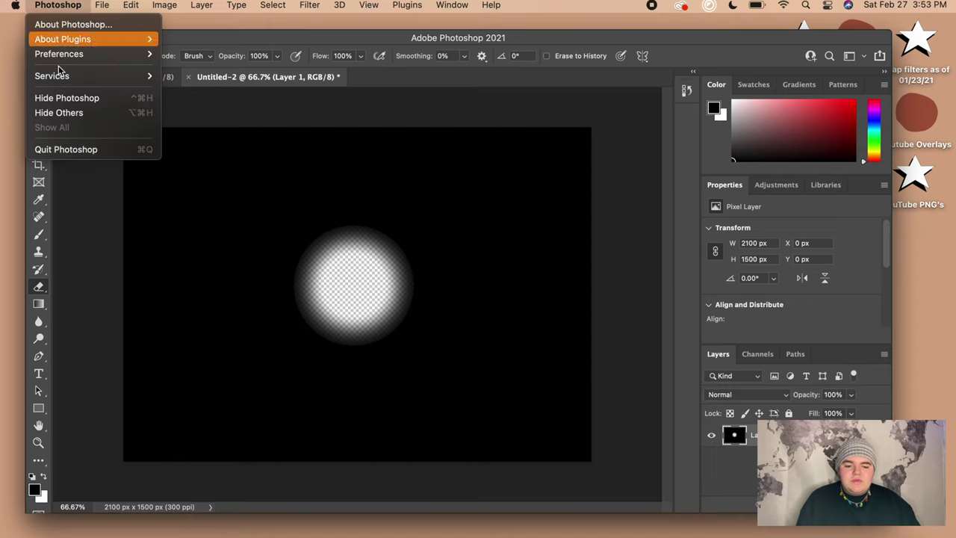
left_click(60, 151)
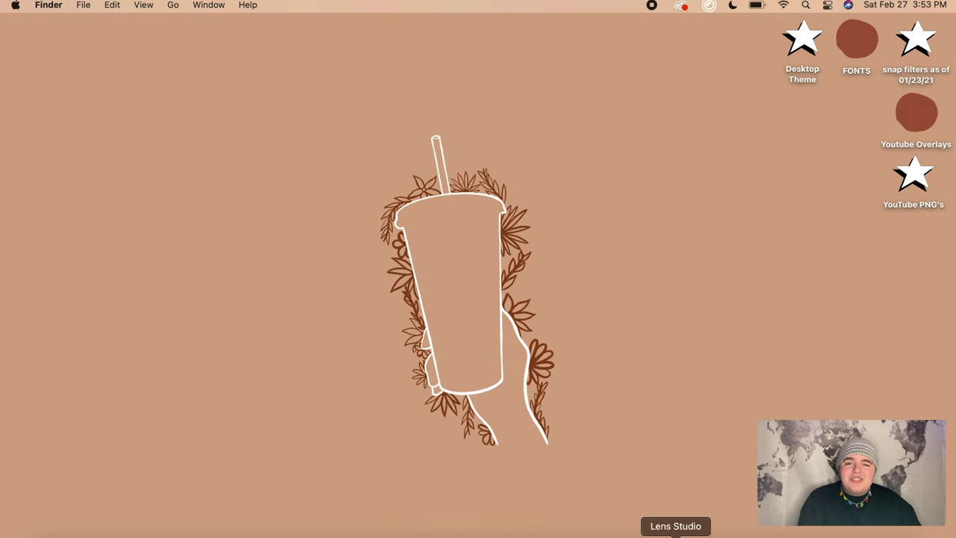
Start a new Lens Studio project and import fisheye black.png as a texture resource
left_click(675, 534)
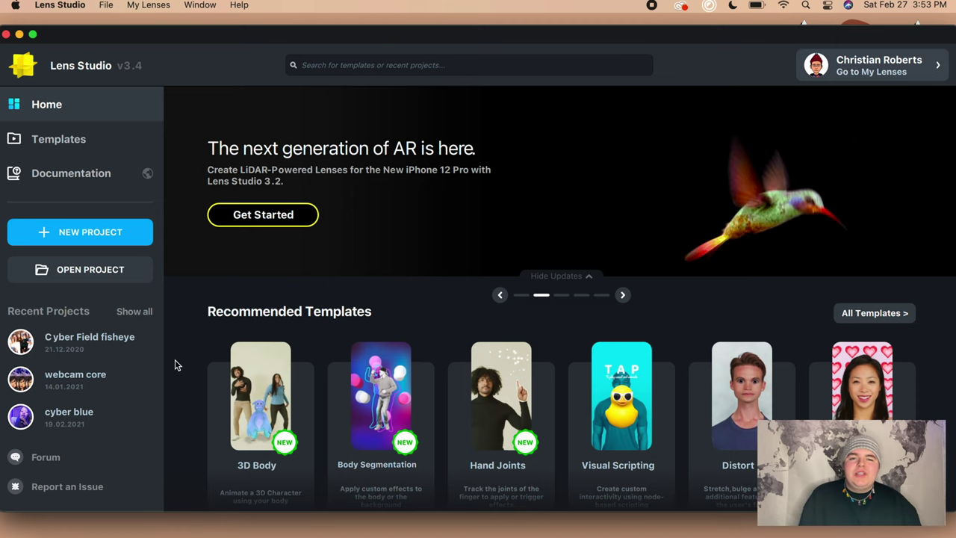
left_click(67, 232)
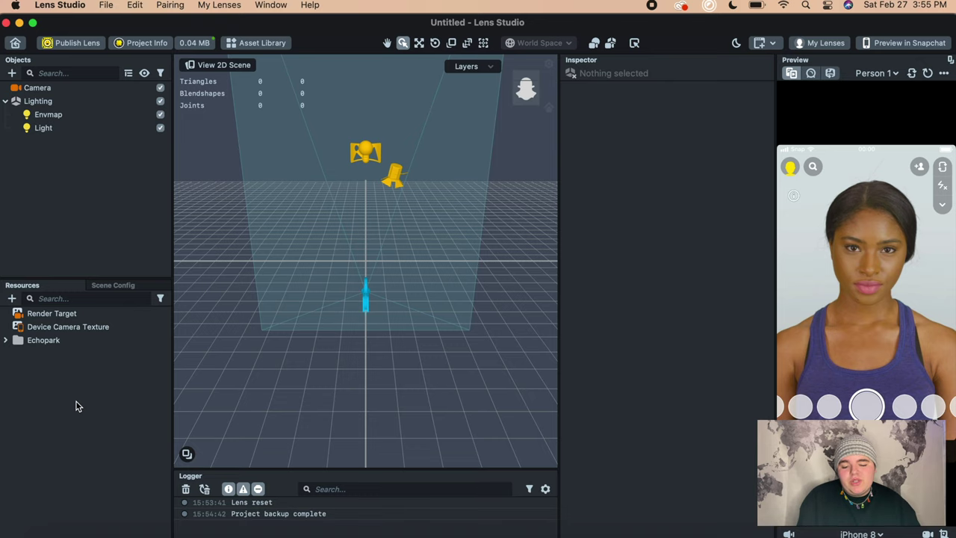
left_click(12, 299)
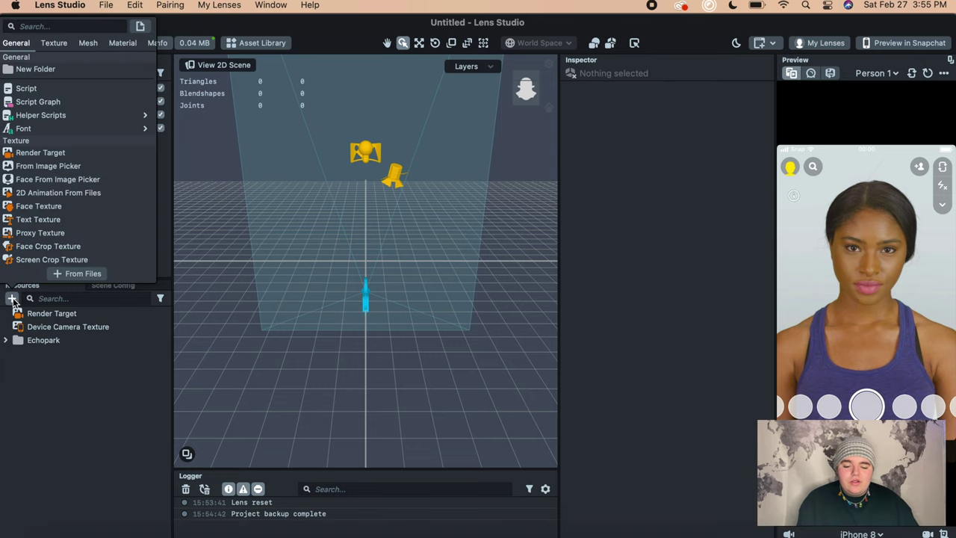
left_click(72, 275)
key("super+shift+h")
left_click(629, 178)
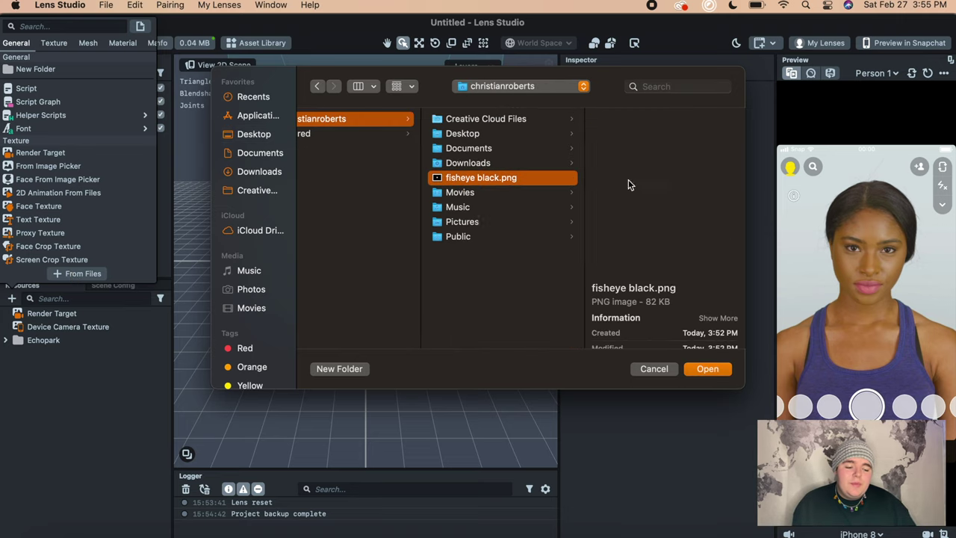
left_click(716, 374)
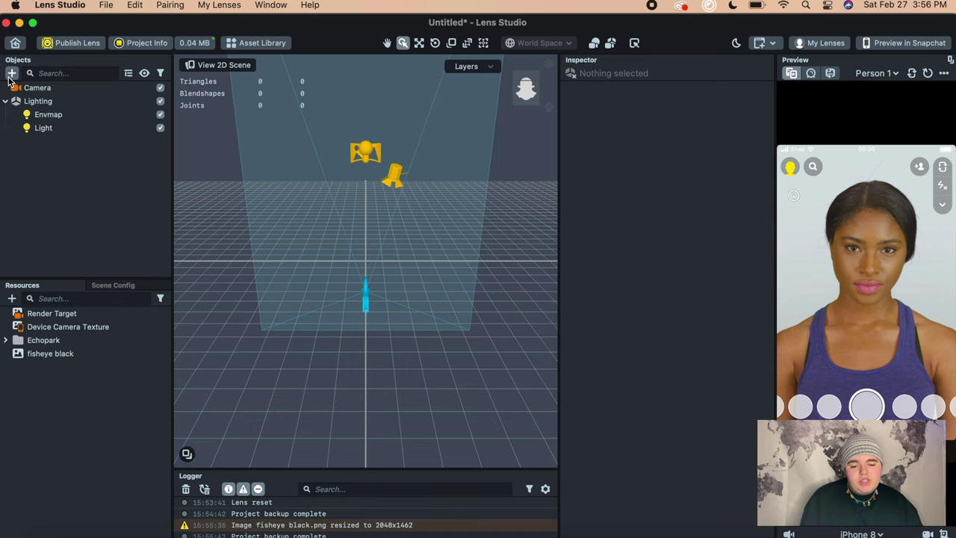
left_click(15, 73)
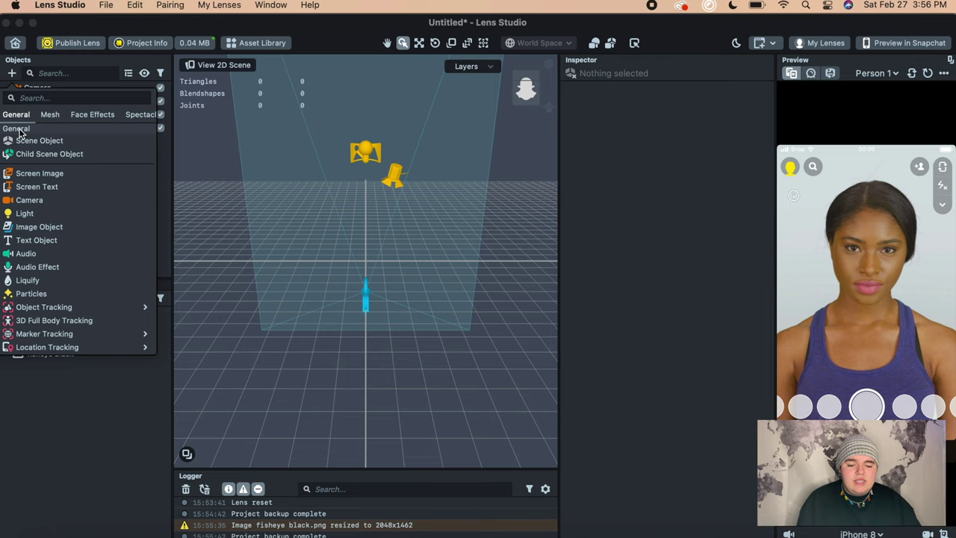
Add a Screen Image and give it the Device Camera Texture
left_click(45, 179)
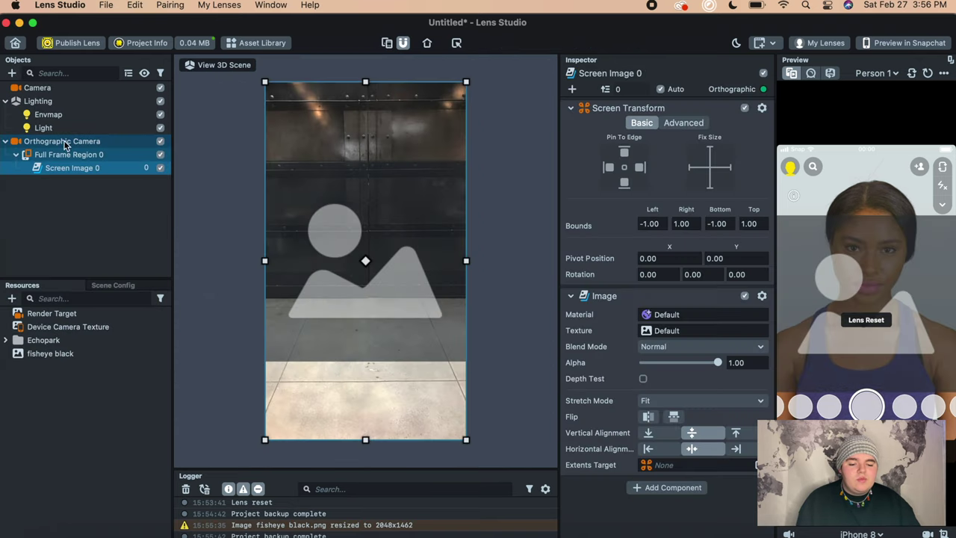
left_click(71, 325)
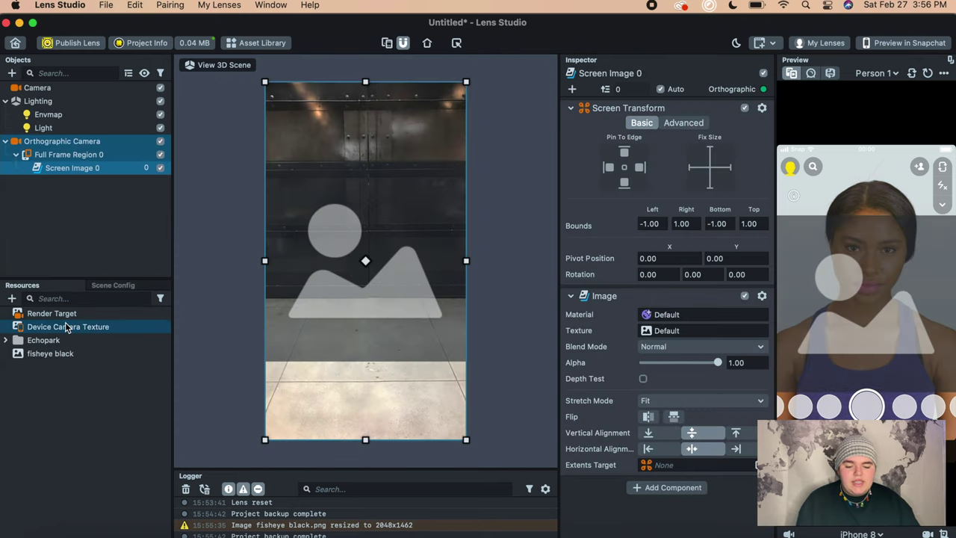
left_click_drag(620, 360, 652, 333)
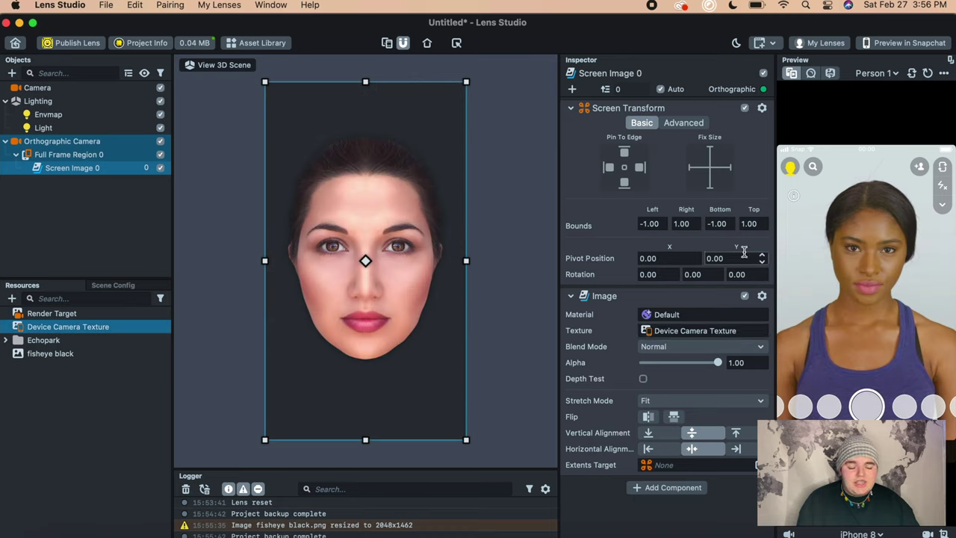
Assign the image a new Unlit material and set Stretch Mode to Stretch
left_click(657, 316)
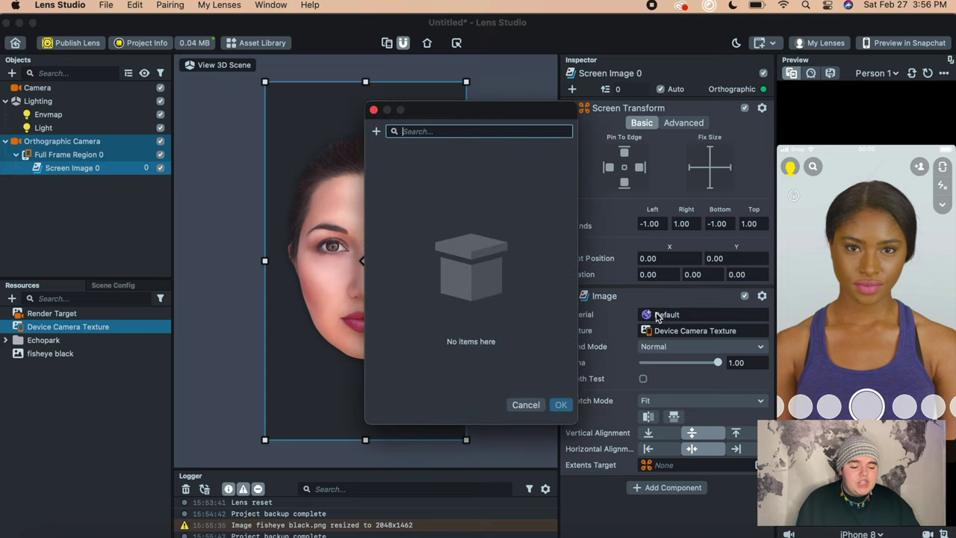
left_click(377, 132)
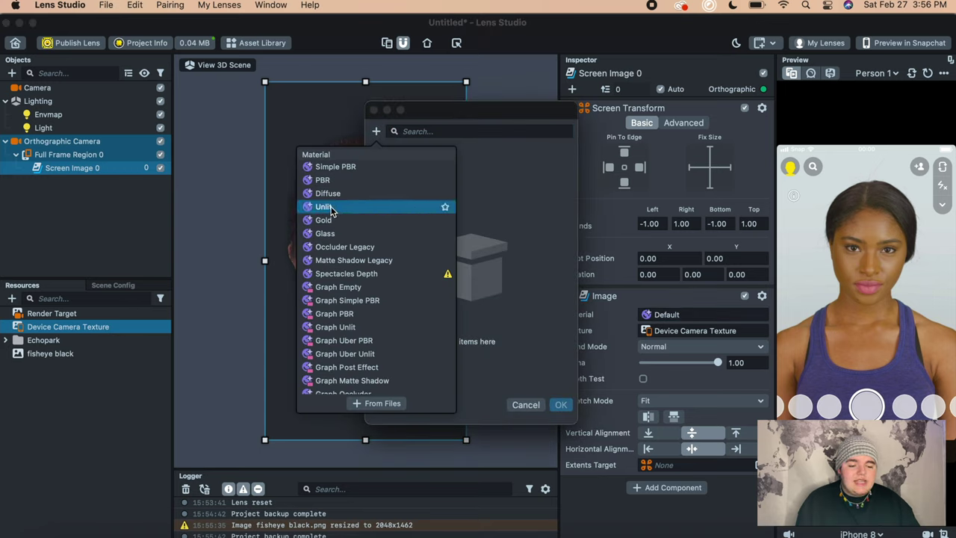
left_click(329, 207)
left_click(560, 405)
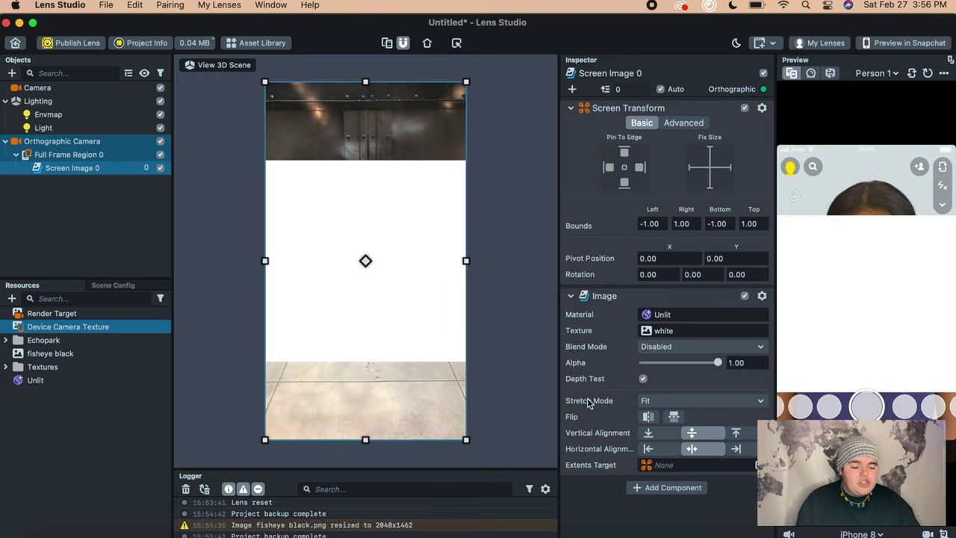
left_click(665, 401)
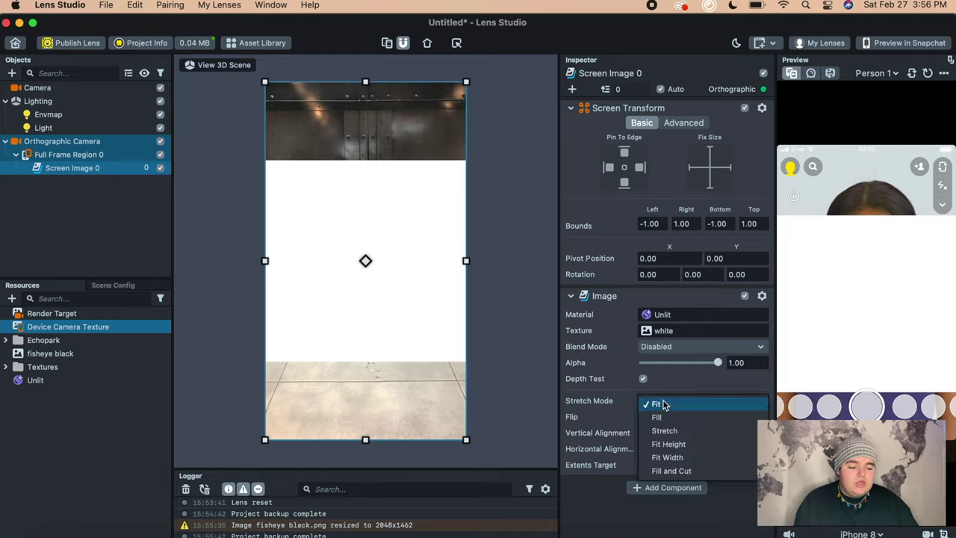
left_click(664, 430)
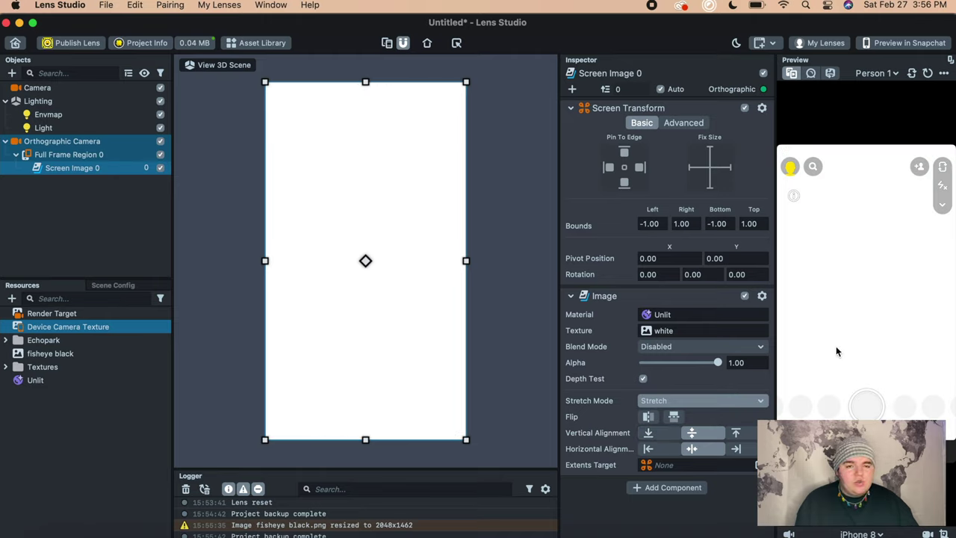
left_click(33, 381)
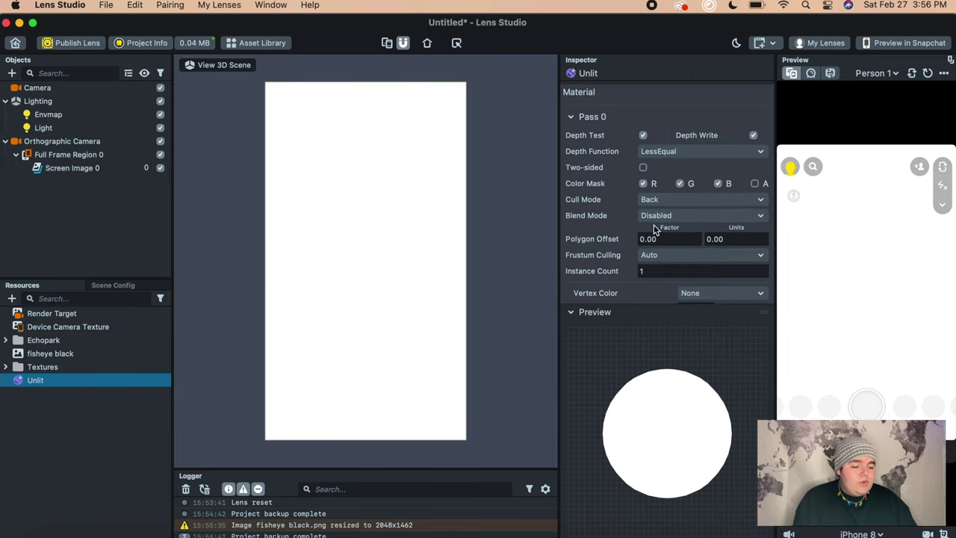
Set the Unlit material's Base Texture to Device Camera Texture and tick Opacity Texture
scroll(625, 209, "down", 5)
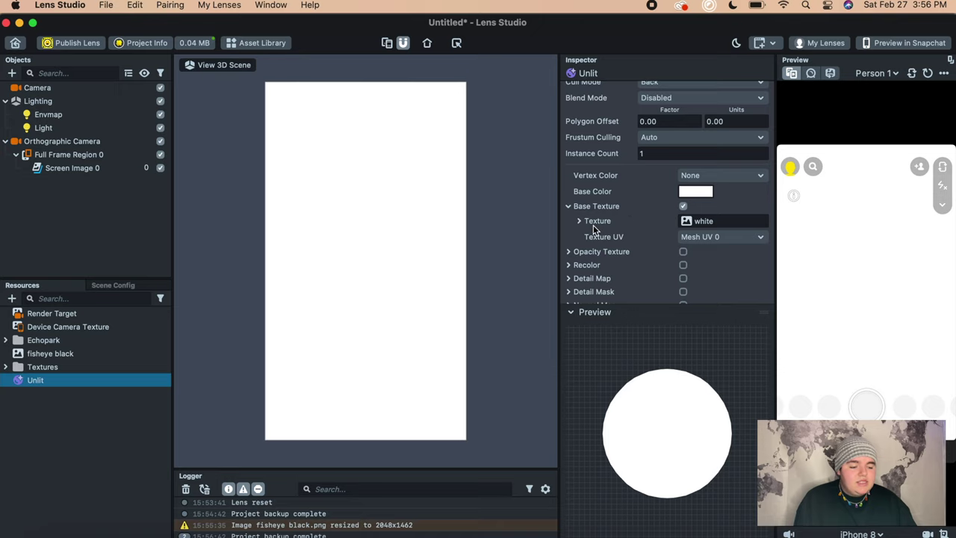
left_click(733, 224)
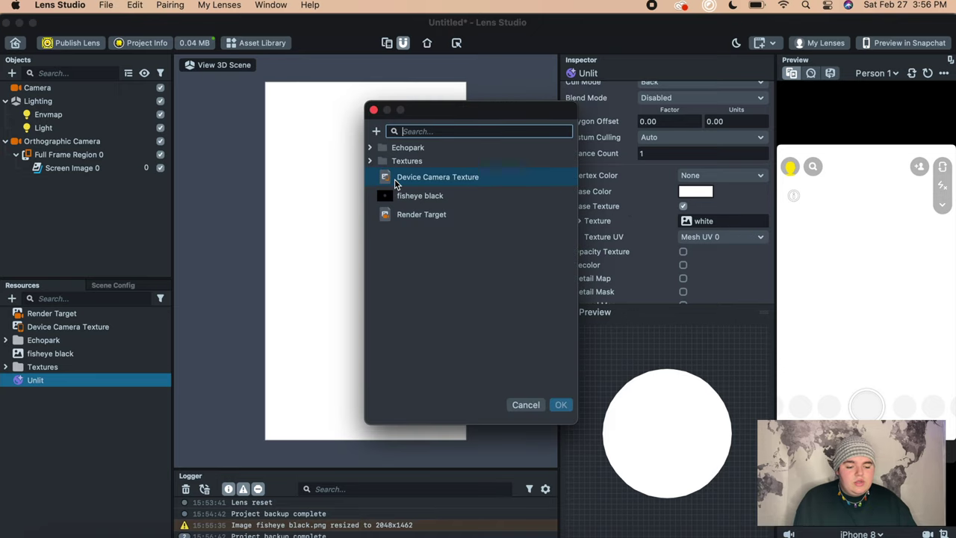
left_click(395, 179)
left_click(561, 405)
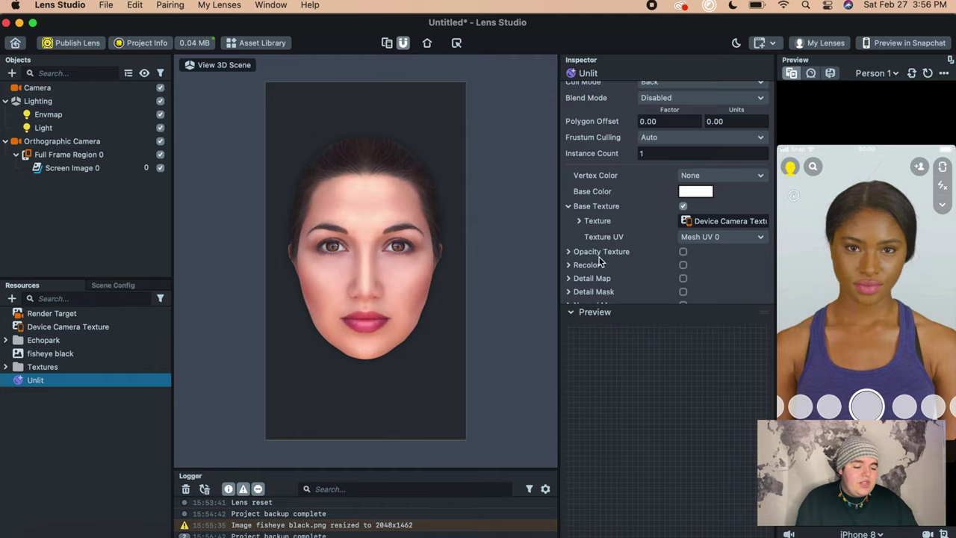
left_click(684, 252)
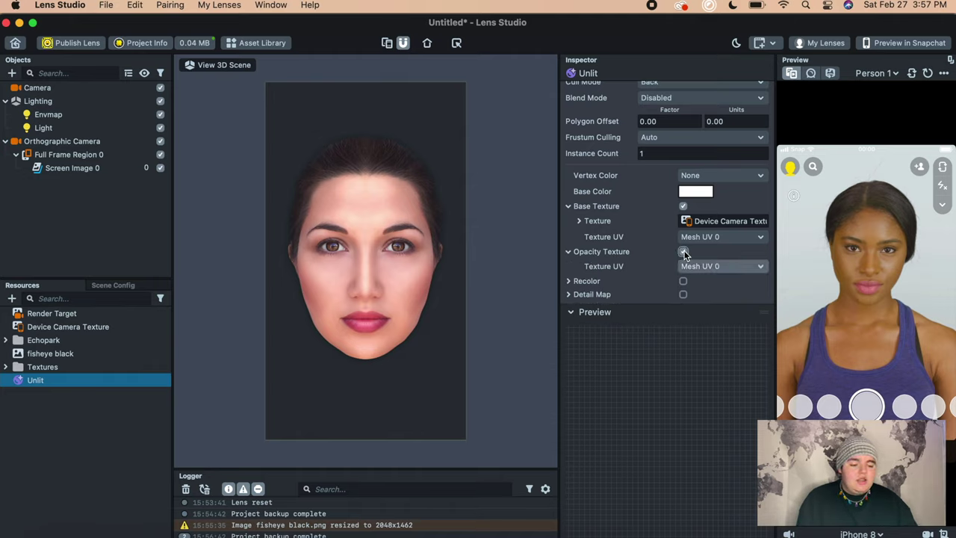
left_click(65, 169)
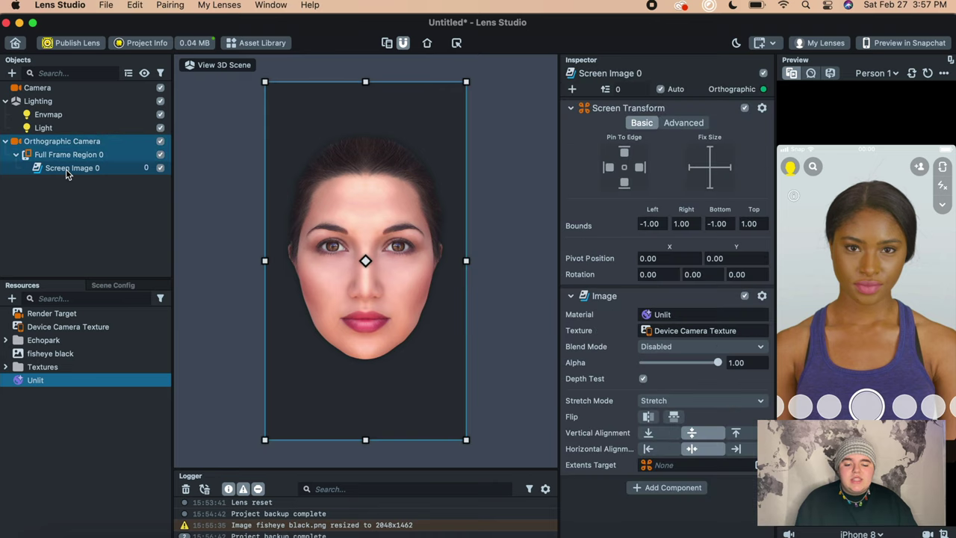
Set blend mode to Normal and use a new Portrait Background Segmentation texture as opacity
left_click(665, 348)
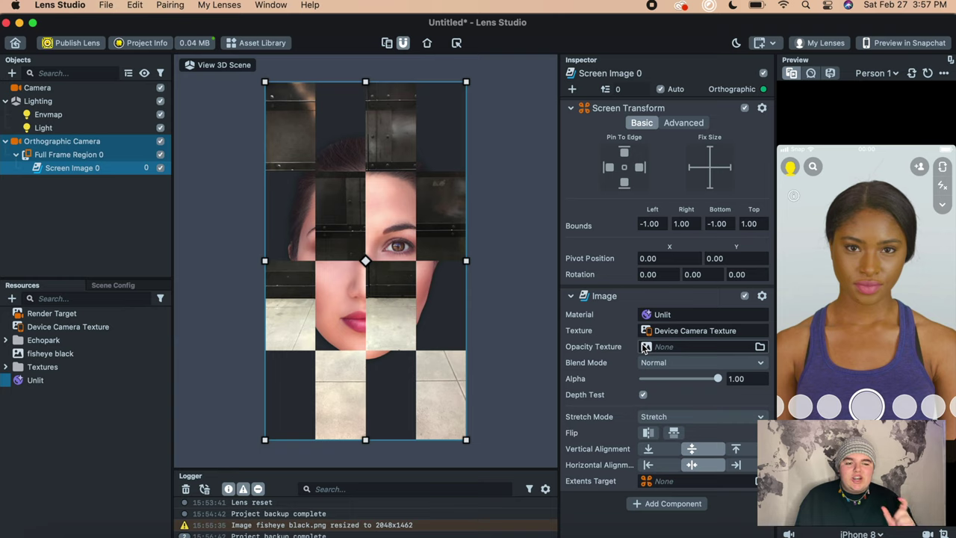
left_click(645, 348)
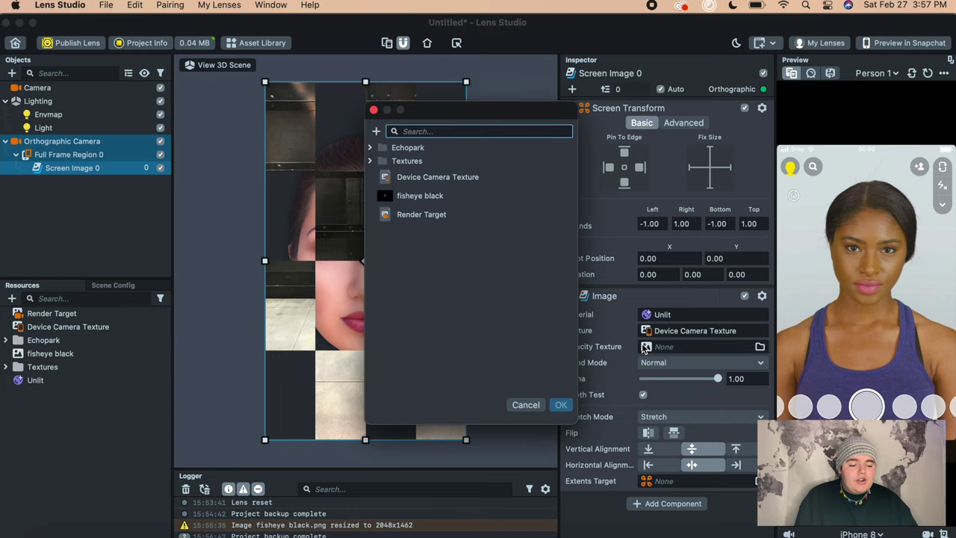
left_click(376, 133)
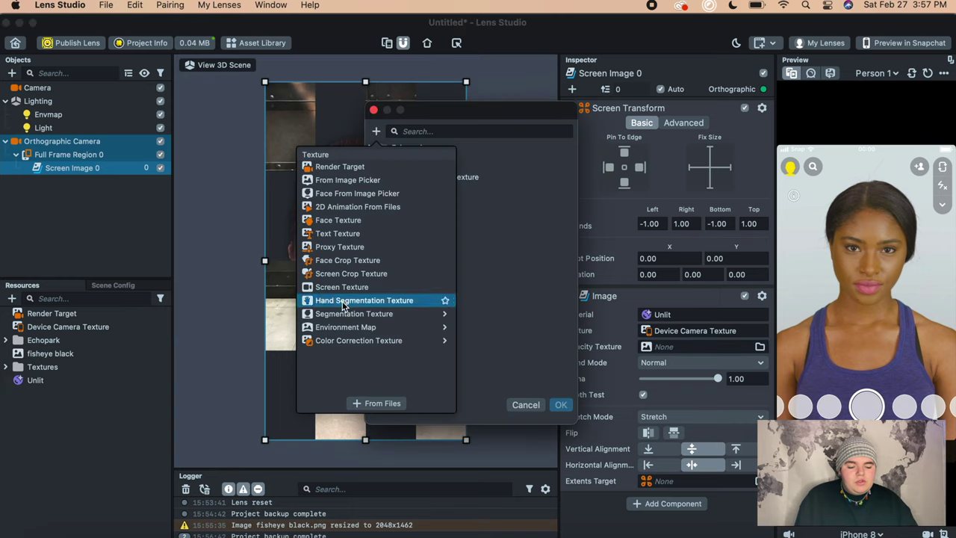
mouse_move(330, 320)
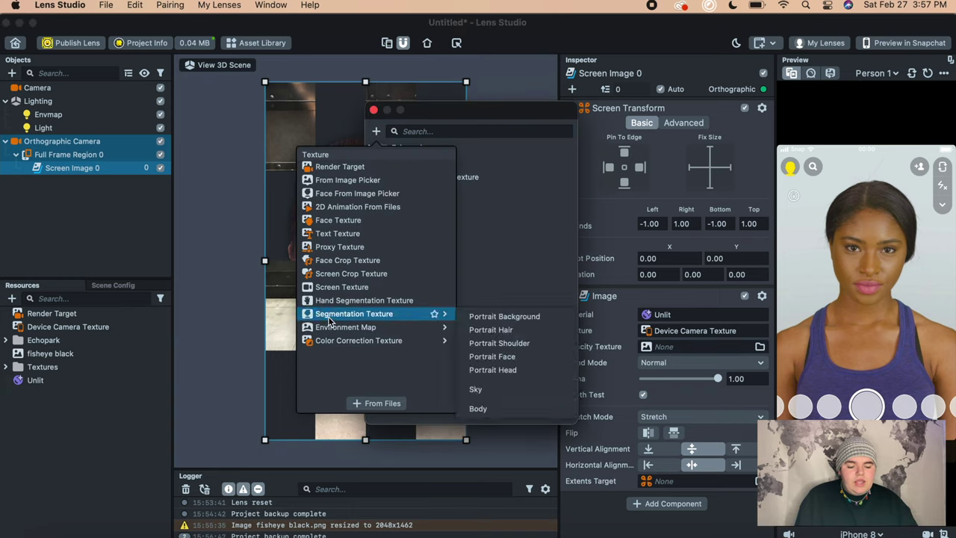
left_click(483, 317)
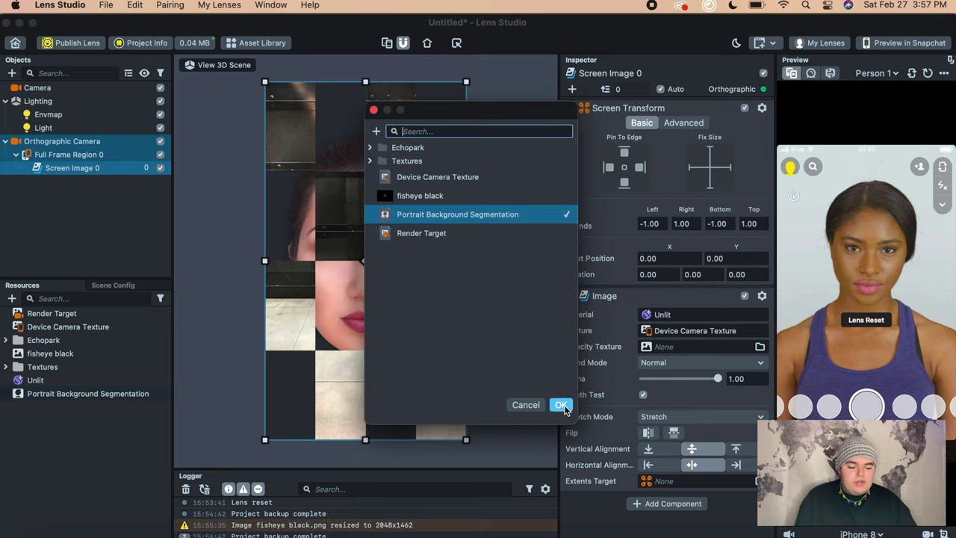
left_click(560, 403)
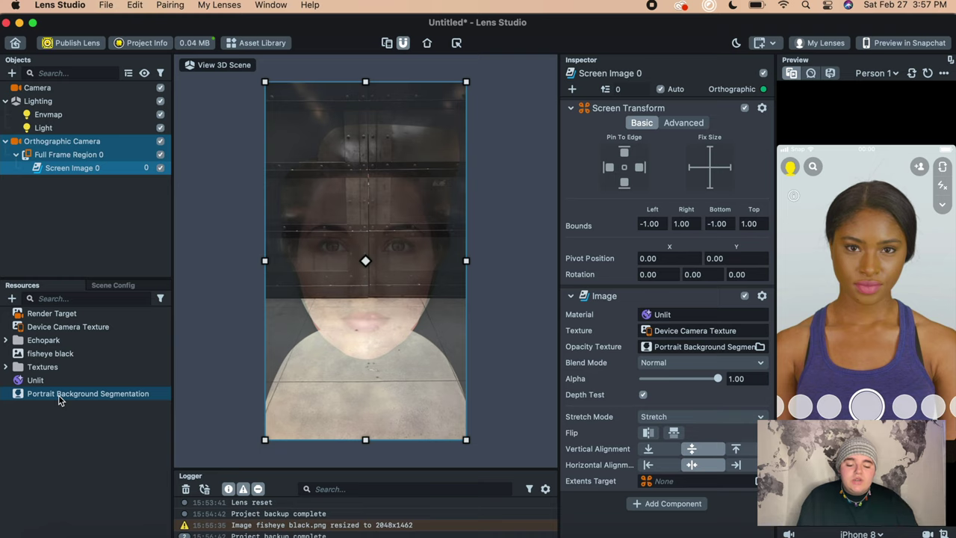
Turn on Invert Mask for the Portrait Background Segmentation texture
left_click(60, 400)
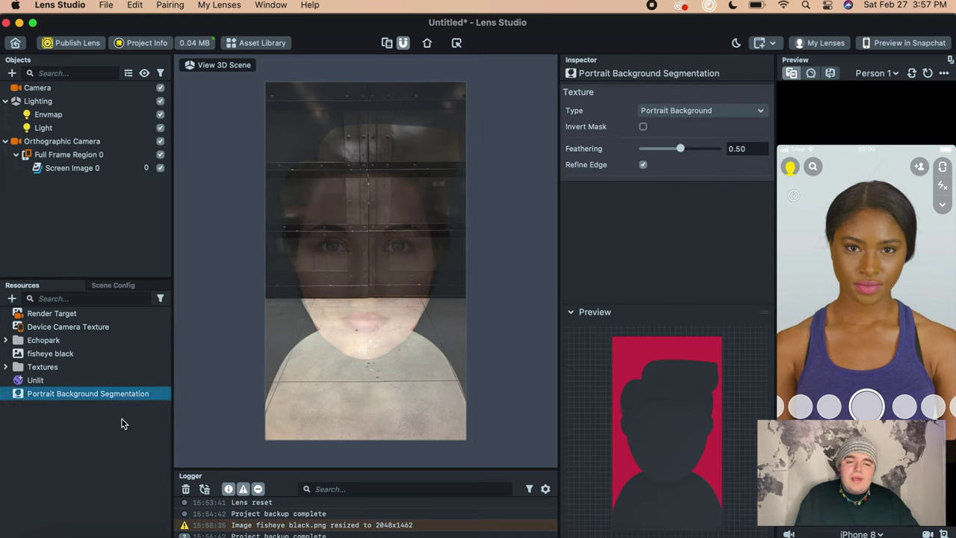
left_click(644, 127)
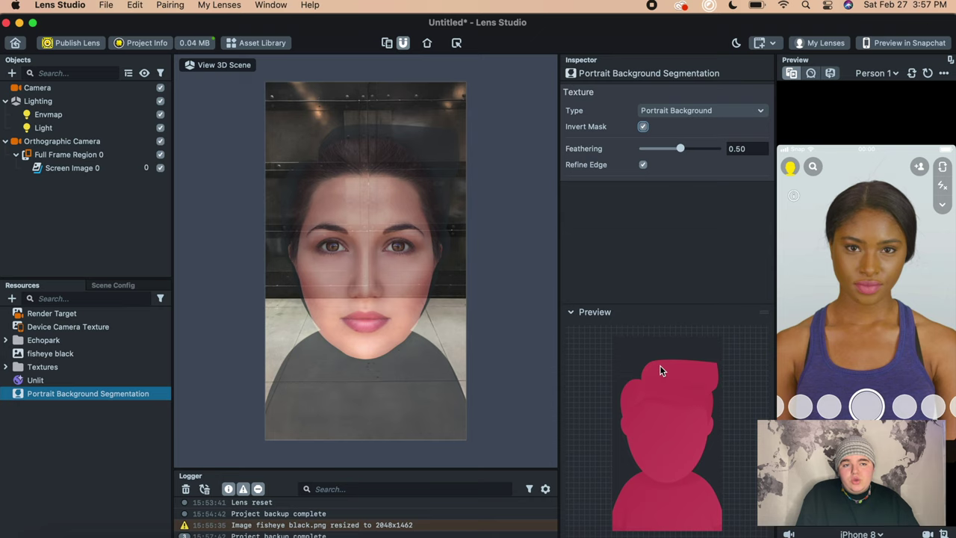
left_click(54, 171)
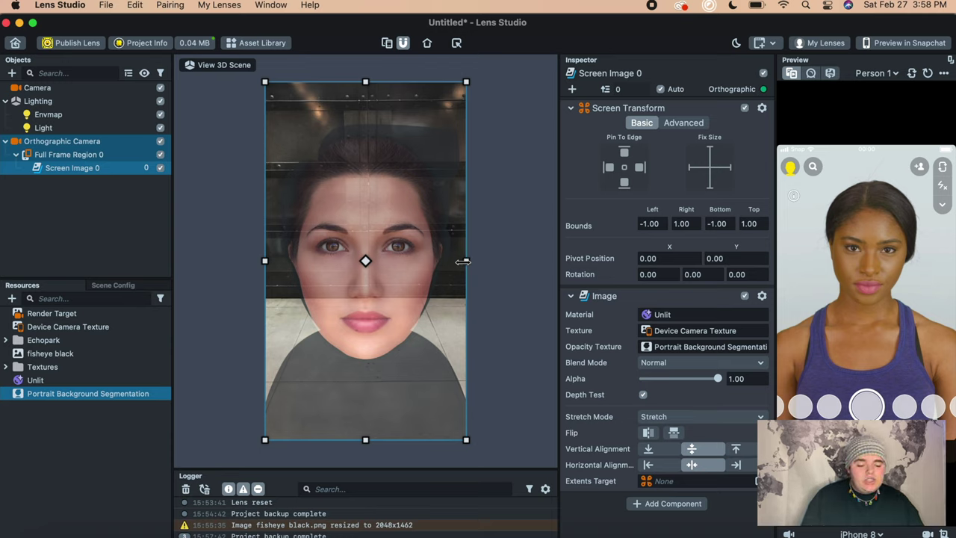
Widen the screen image on both sides and switch its blend mode to Add
left_click_drag(467, 260, 513, 262)
left_click_drag(320, 263, 286, 281)
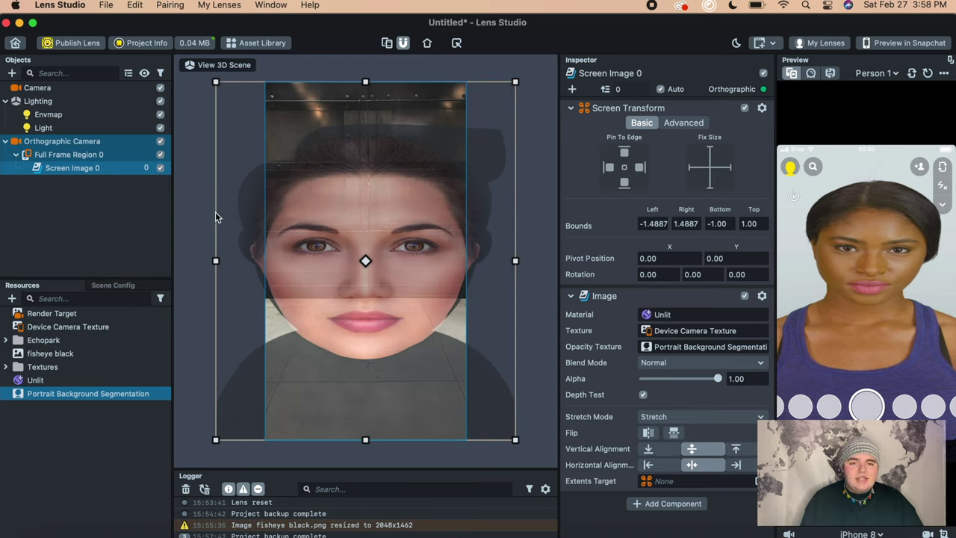
left_click(659, 364)
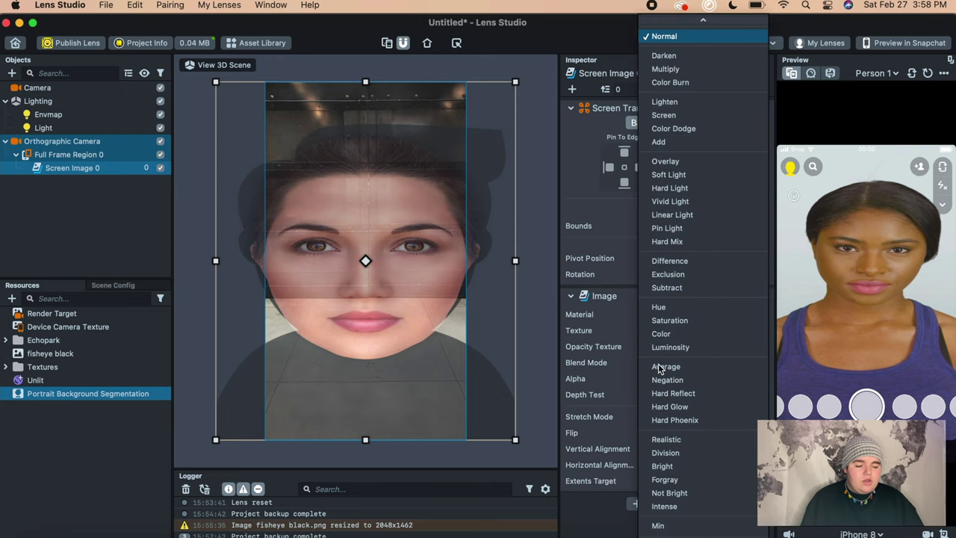
left_click(659, 142)
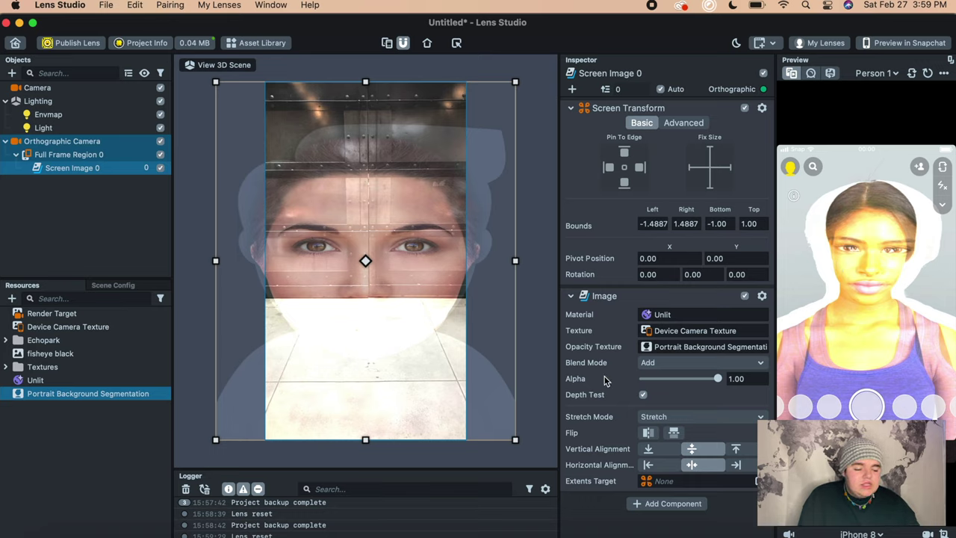
Lower the screen image's Alpha to about 0.44
left_click_drag(700, 383, 680, 382)
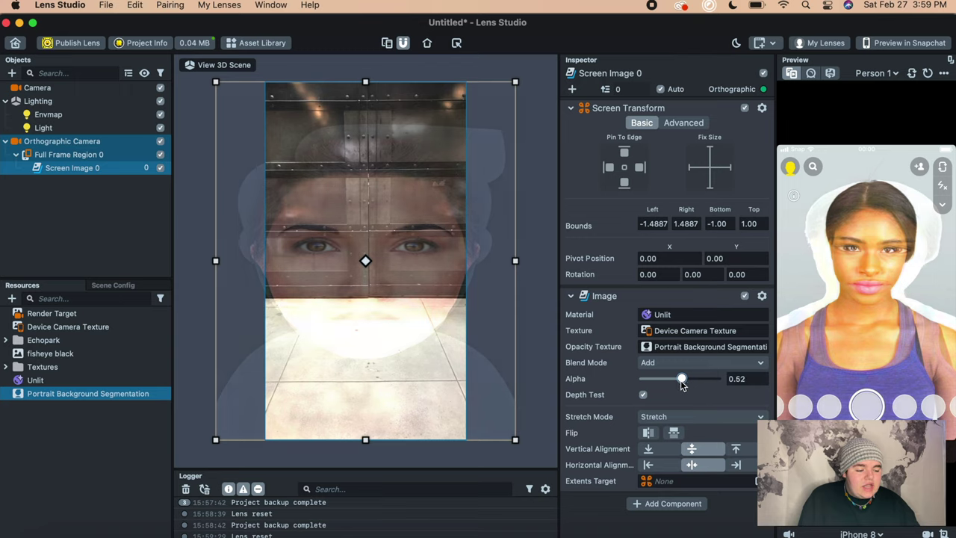
left_click(811, 72)
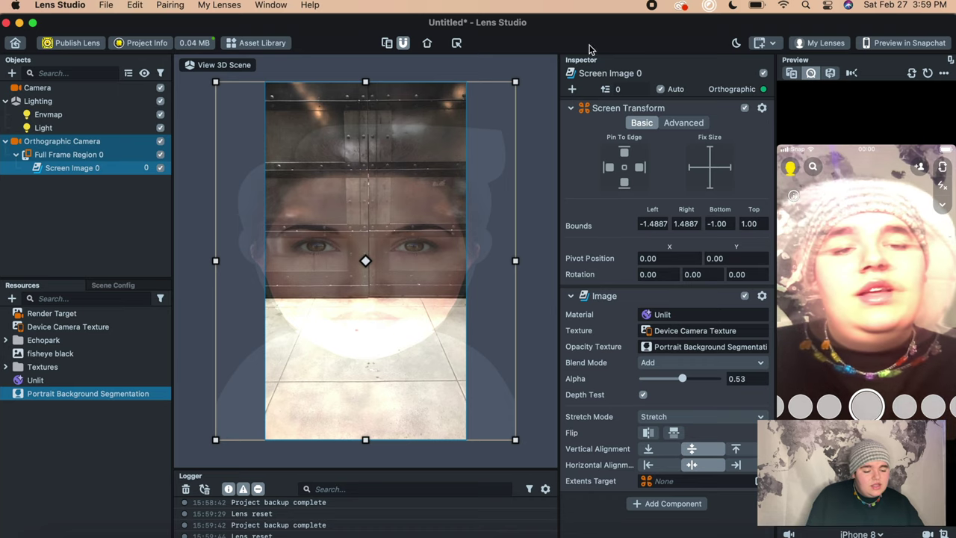
left_click_drag(682, 379, 675, 380)
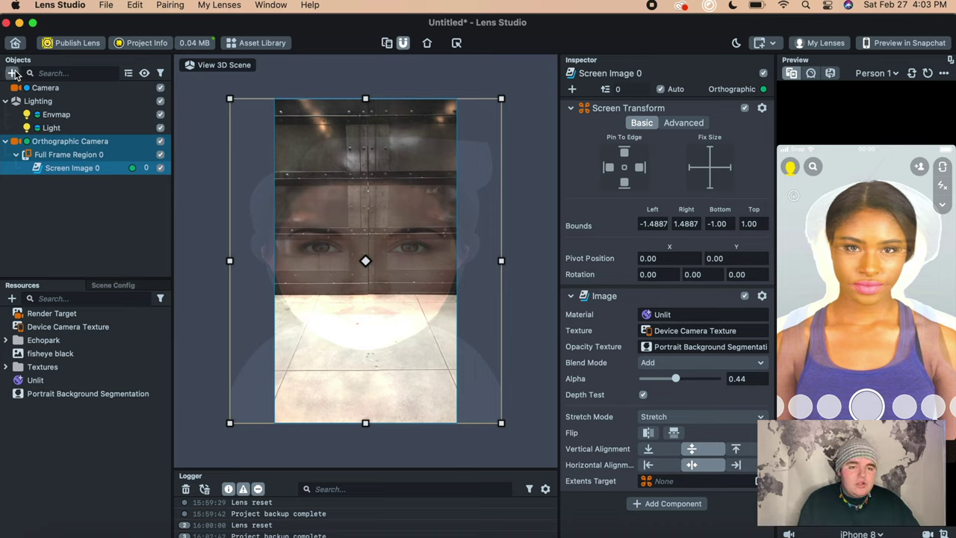
Add a Zoom Blur post effect and nest its Effects object under Full Frame Region 0
left_click(13, 73)
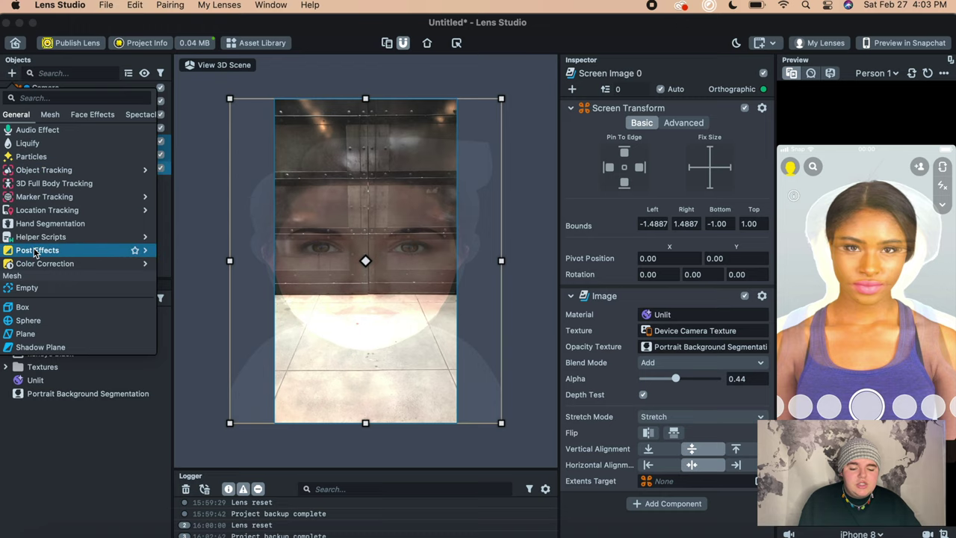
mouse_move(35, 252)
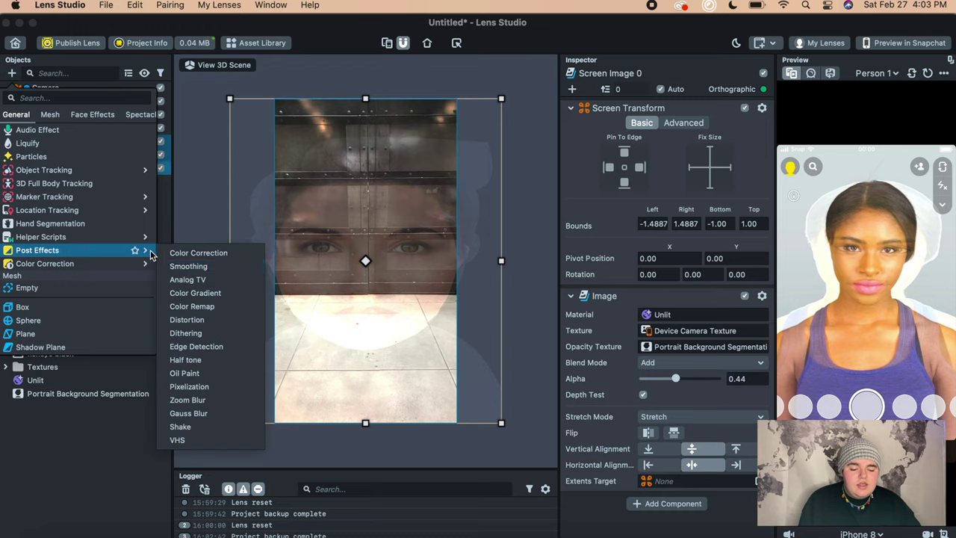
left_click(185, 401)
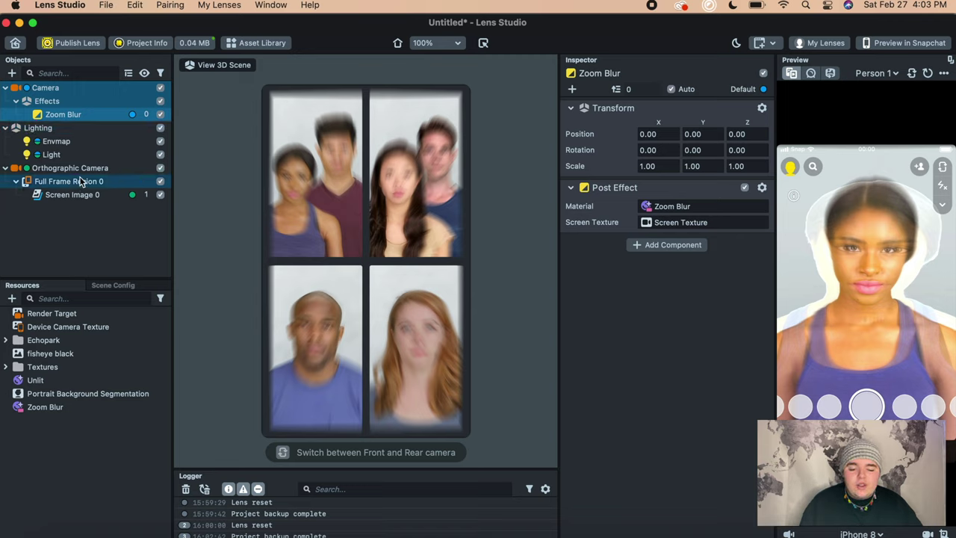
left_click_drag(43, 102, 36, 187)
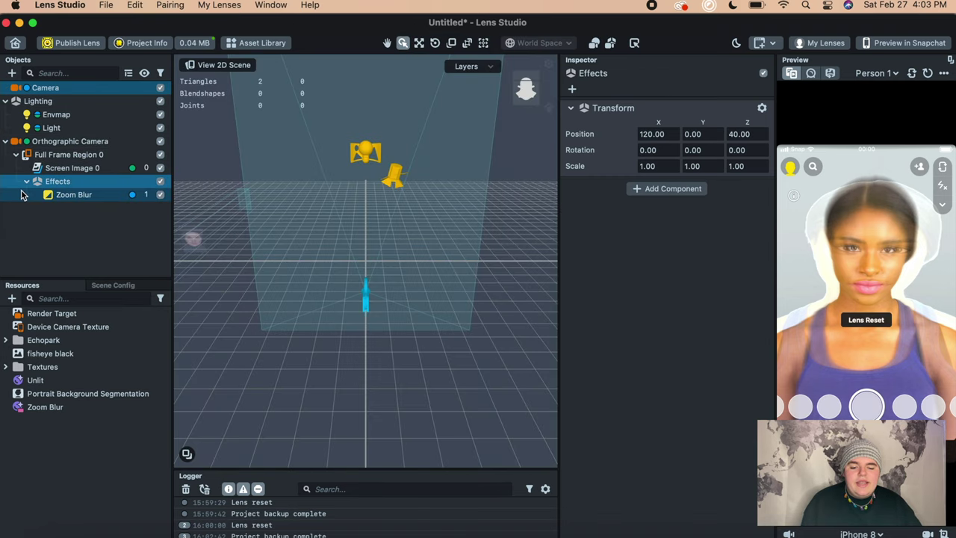
Set the Zoom Blur's layer to Orthographic Layer
left_click(133, 196)
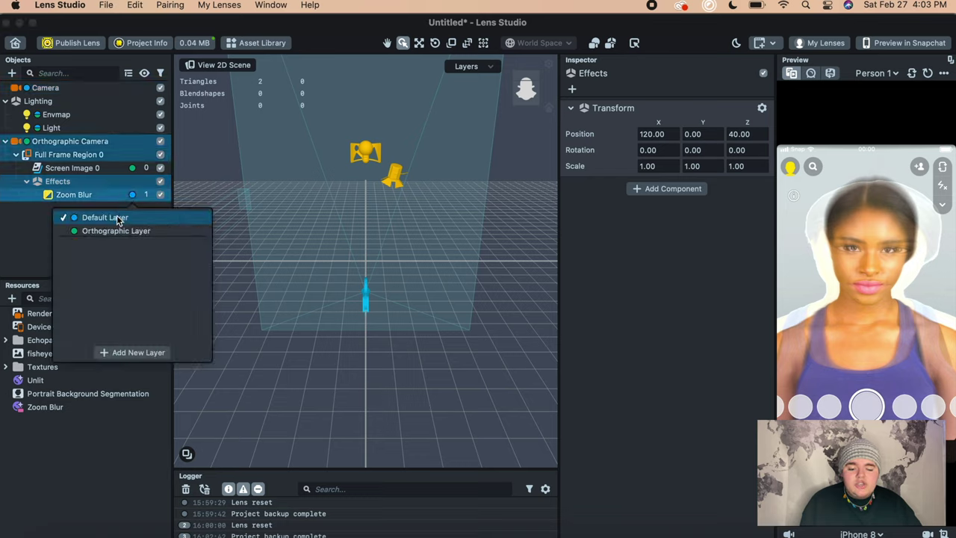
left_click(105, 234)
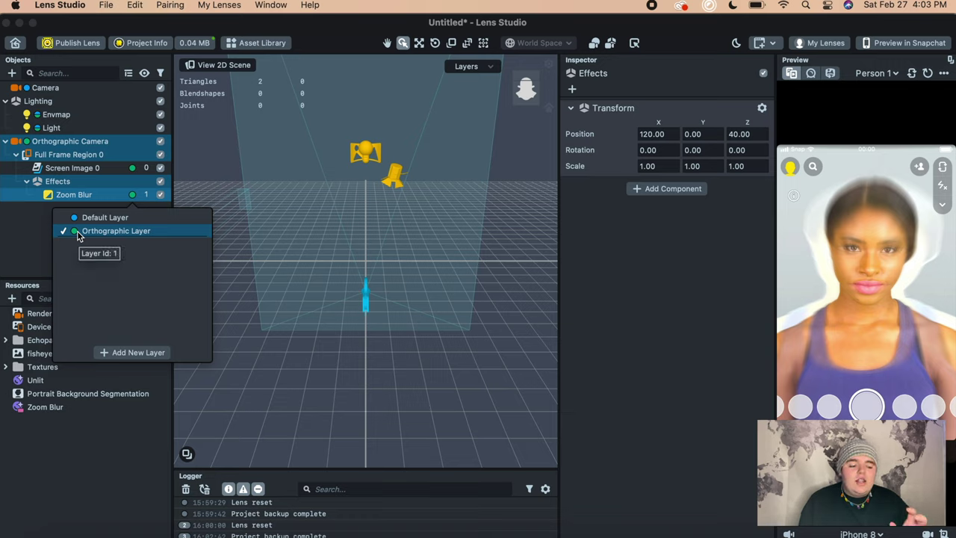
left_click(75, 228)
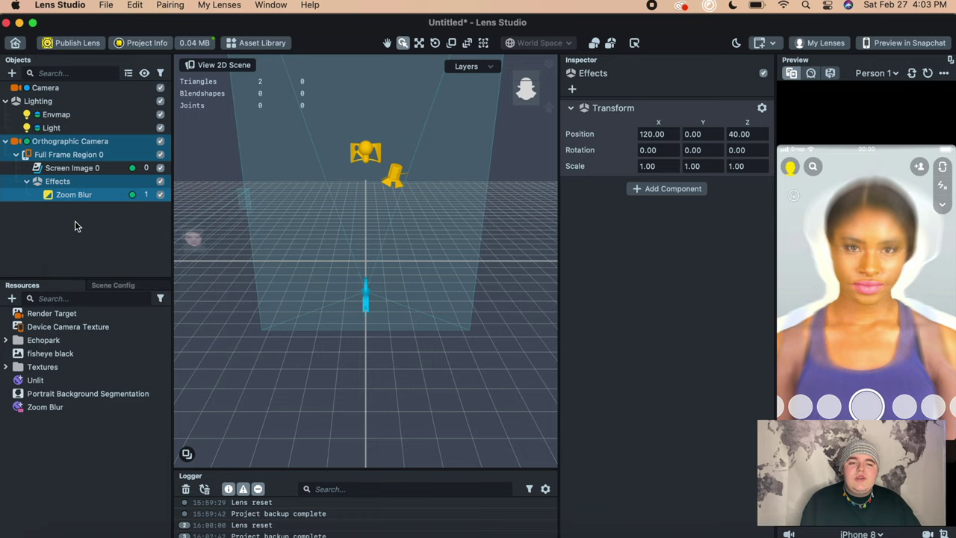
Set the Zoom Blur material's Strength graph parameter to 2.13
left_click(40, 410)
scroll(619, 252, "down", 3)
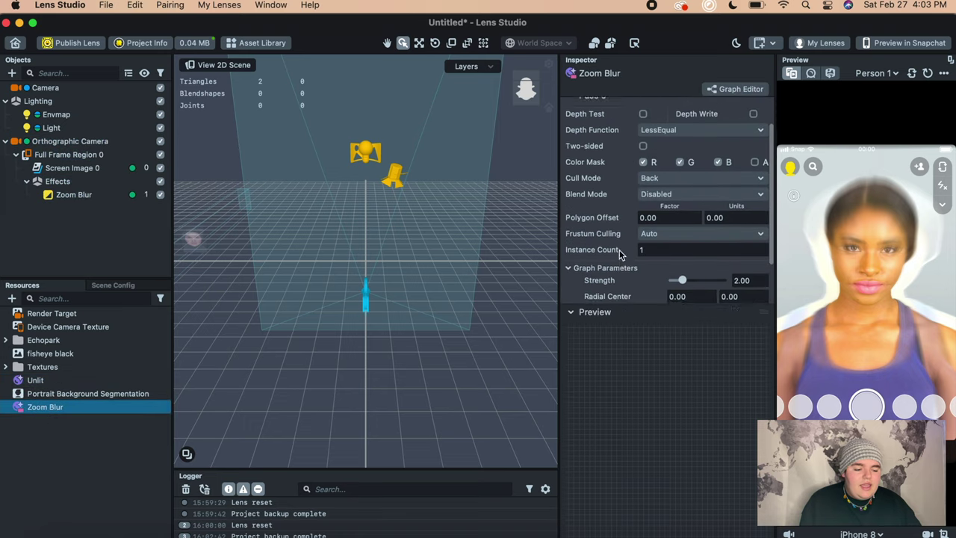
mouse_move(682, 223)
left_mouse_down()
mouse_move(716, 228)
mouse_move(683, 228)
left_mouse_up()
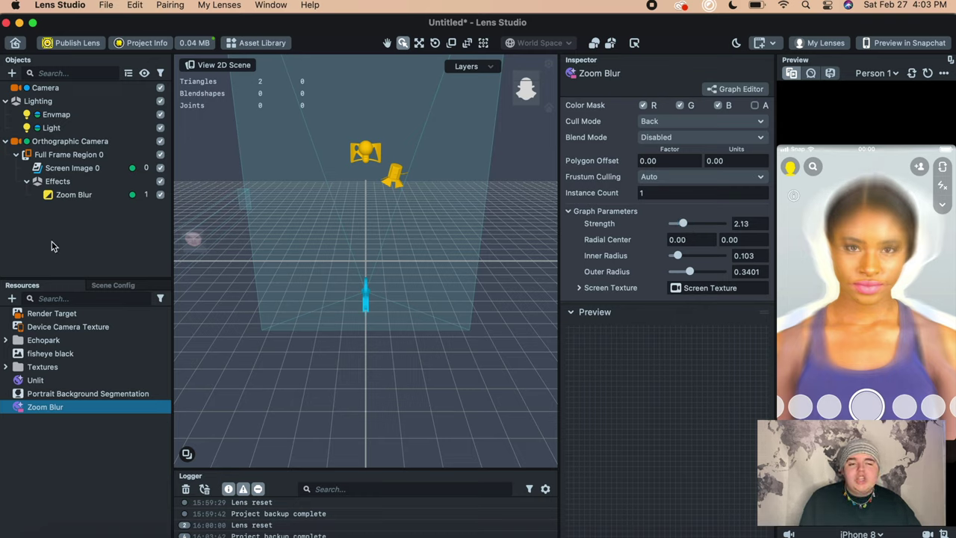
left_click(11, 73)
scroll(30, 209, "up", 5)
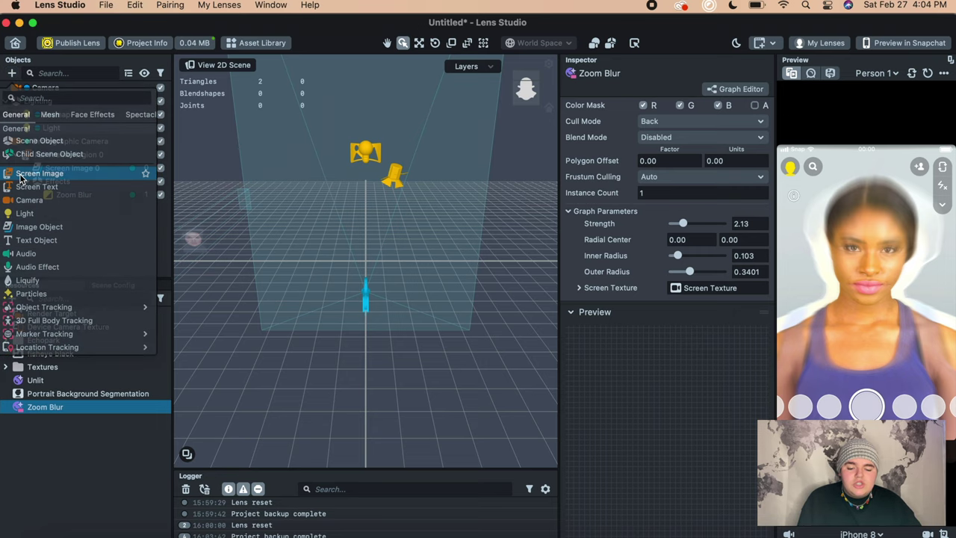
Add Screen Image 2 and assign the fisheye black resource as its texture
left_click(30, 173)
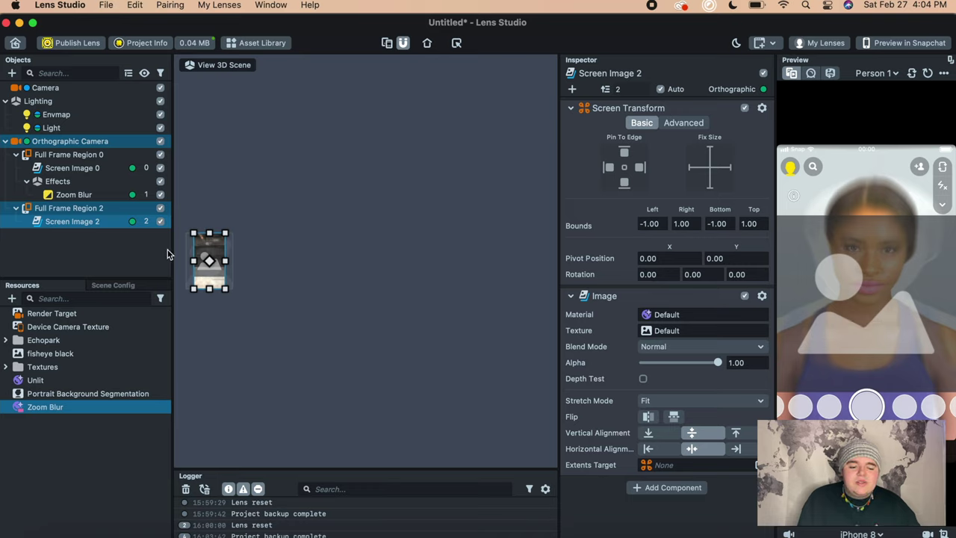
double_click(36, 222)
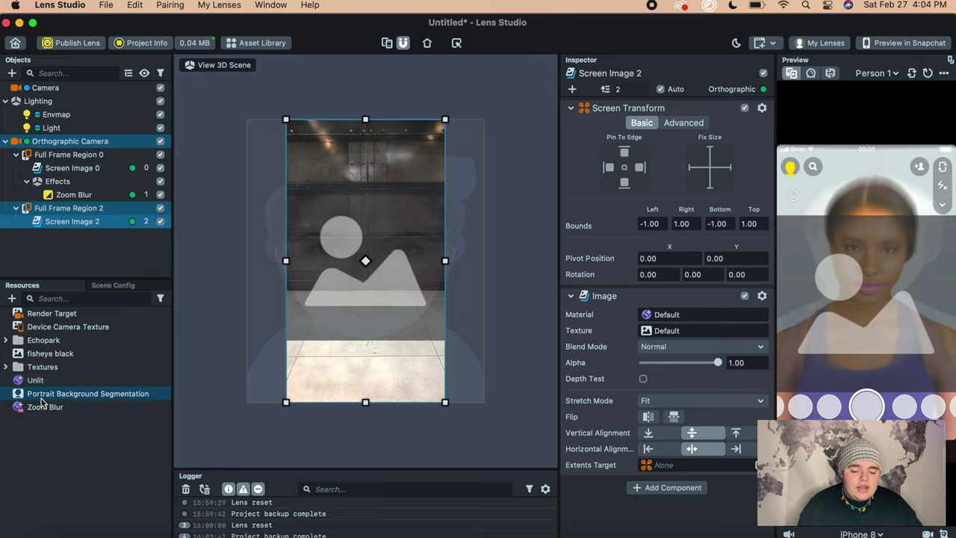
left_click_drag(41, 357, 665, 336)
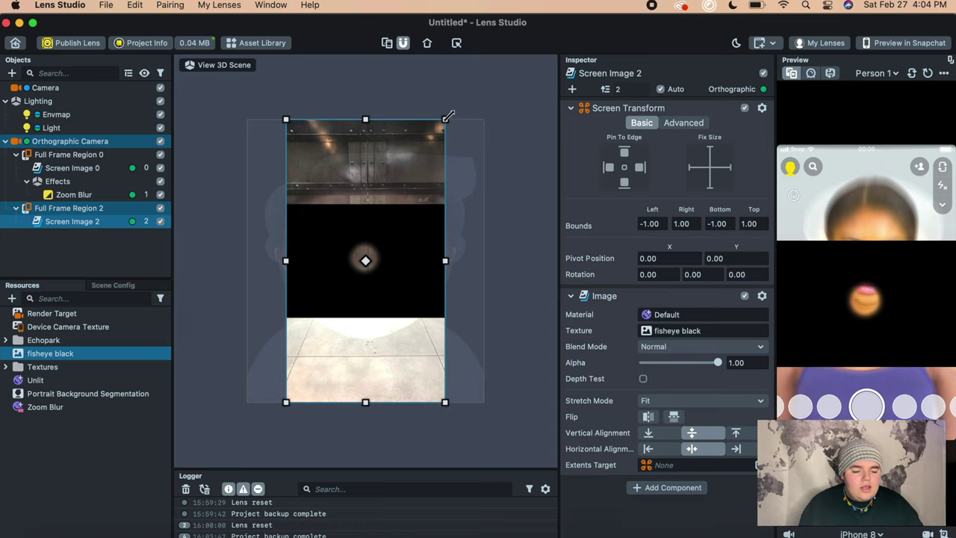
Rotate Screen Image 2 by -90° and scale it to about 15 by 7 units, centred
left_click_drag(450, 112, 523, 352)
left_click_drag(366, 180, 359, 59)
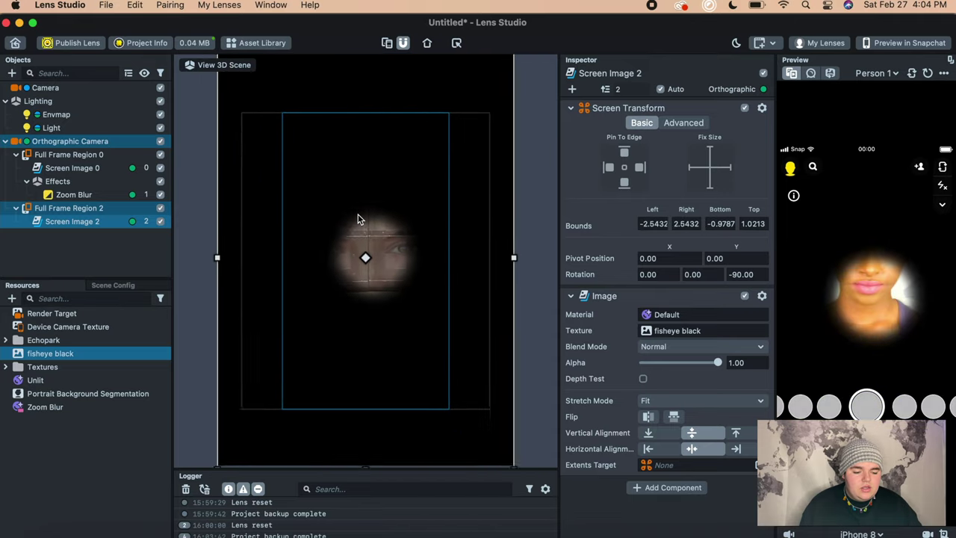
scroll(358, 214, "down", 5)
left_click_drag(425, 173, 507, 81)
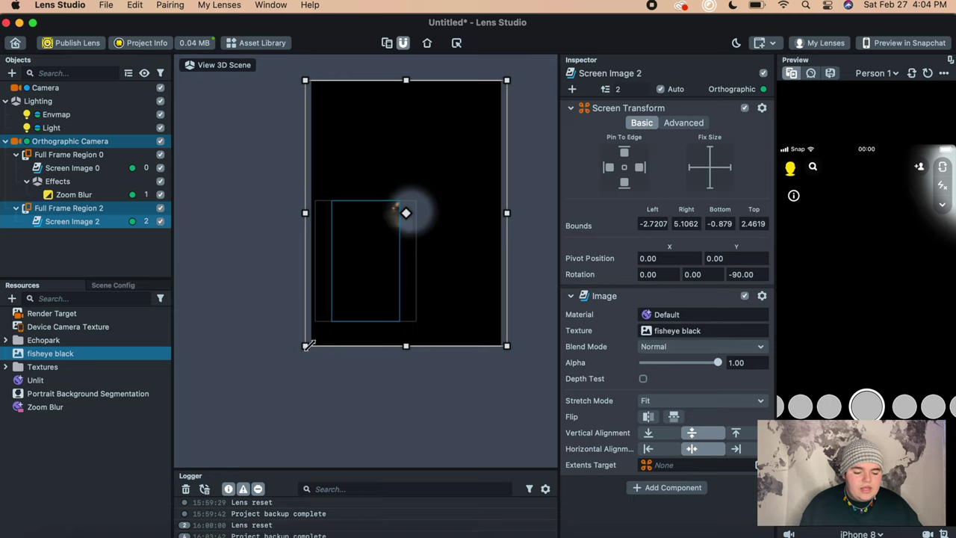
left_click_drag(305, 346, 252, 427)
scroll(336, 187, "down", 3)
left_click_drag(451, 86, 517, 81)
left_click_drag(412, 193, 377, 229)
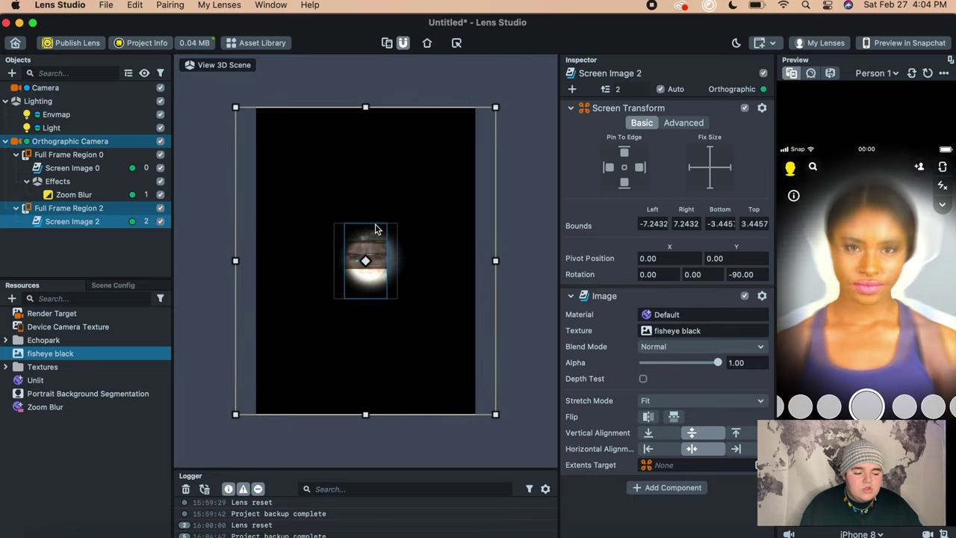
left_click_drag(235, 414, 220, 433)
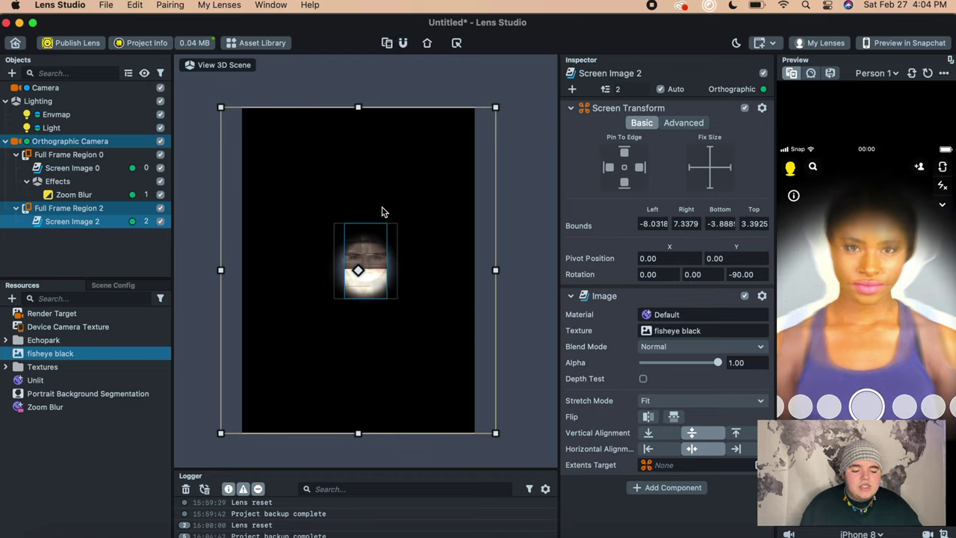
left_click_drag(381, 207, 381, 198)
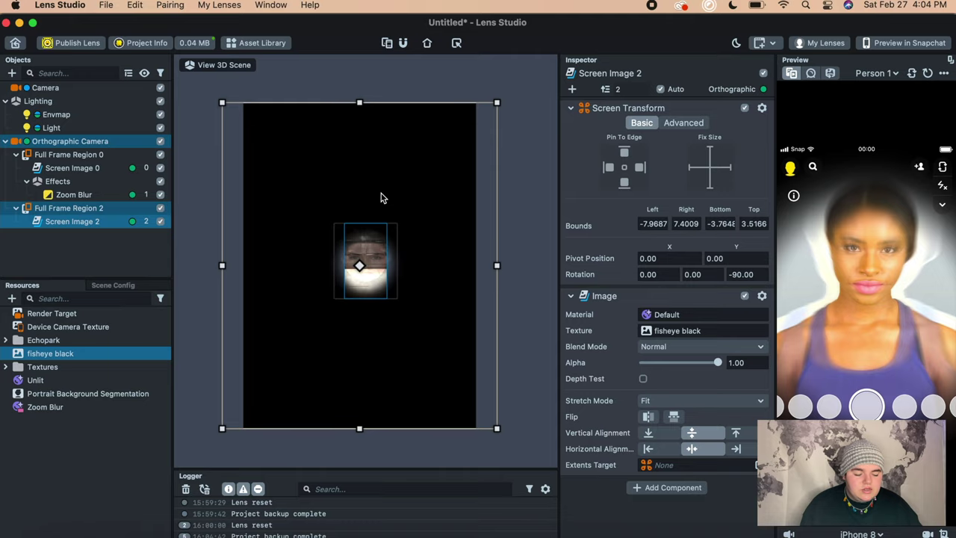
left_click(533, 319)
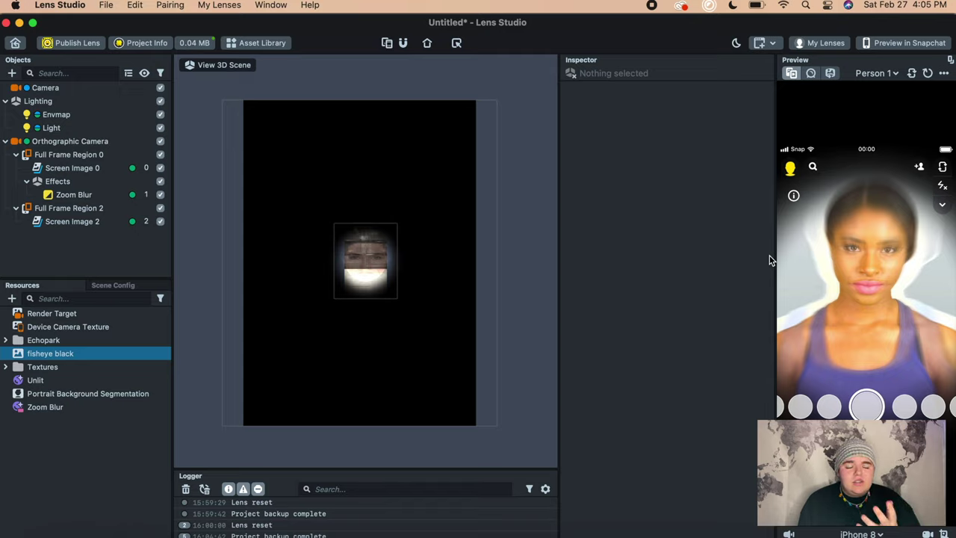
Reset the lens preview so it restarts
left_click(812, 72)
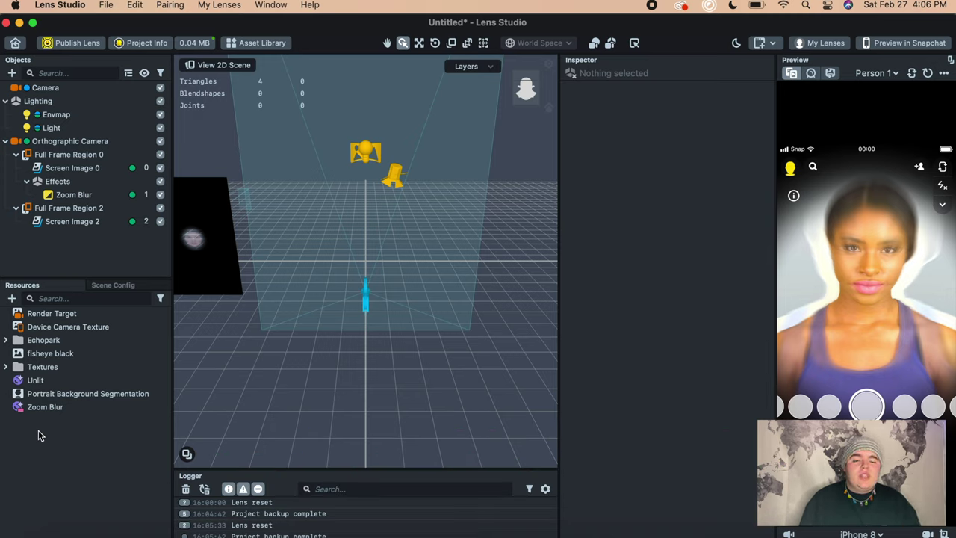
Change the Lens Name in Project Info to 'fisheye blur' and apply it
left_click(134, 45)
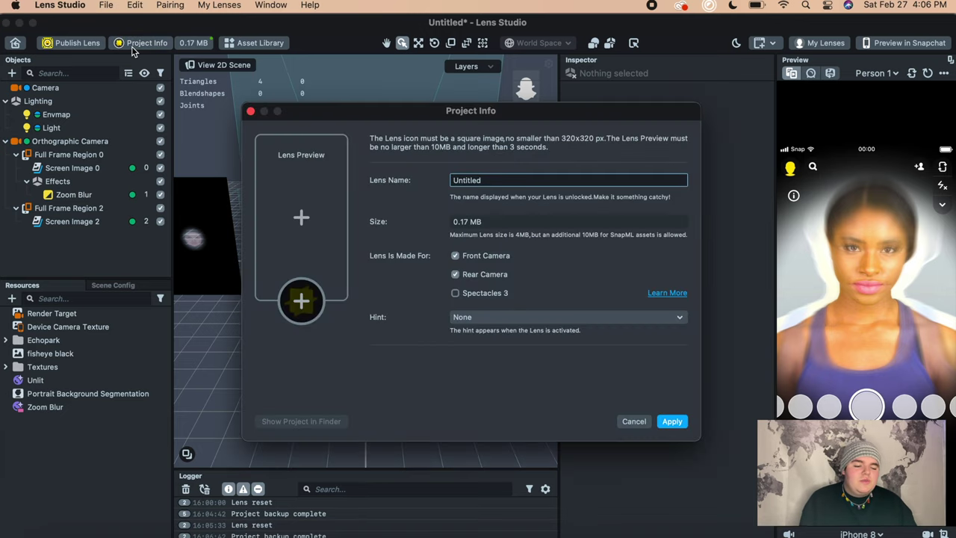
double_click(473, 183)
type("fisheye blur")
left_click(671, 421)
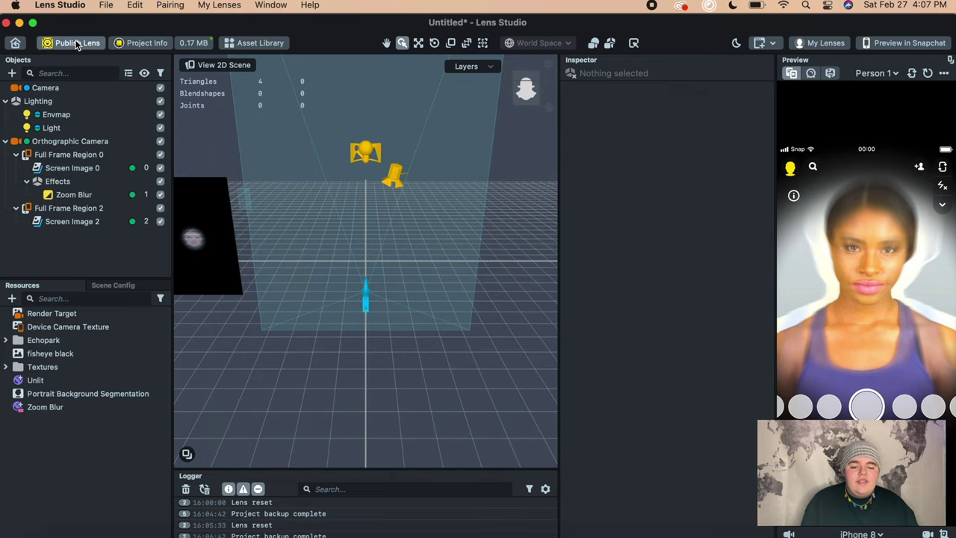